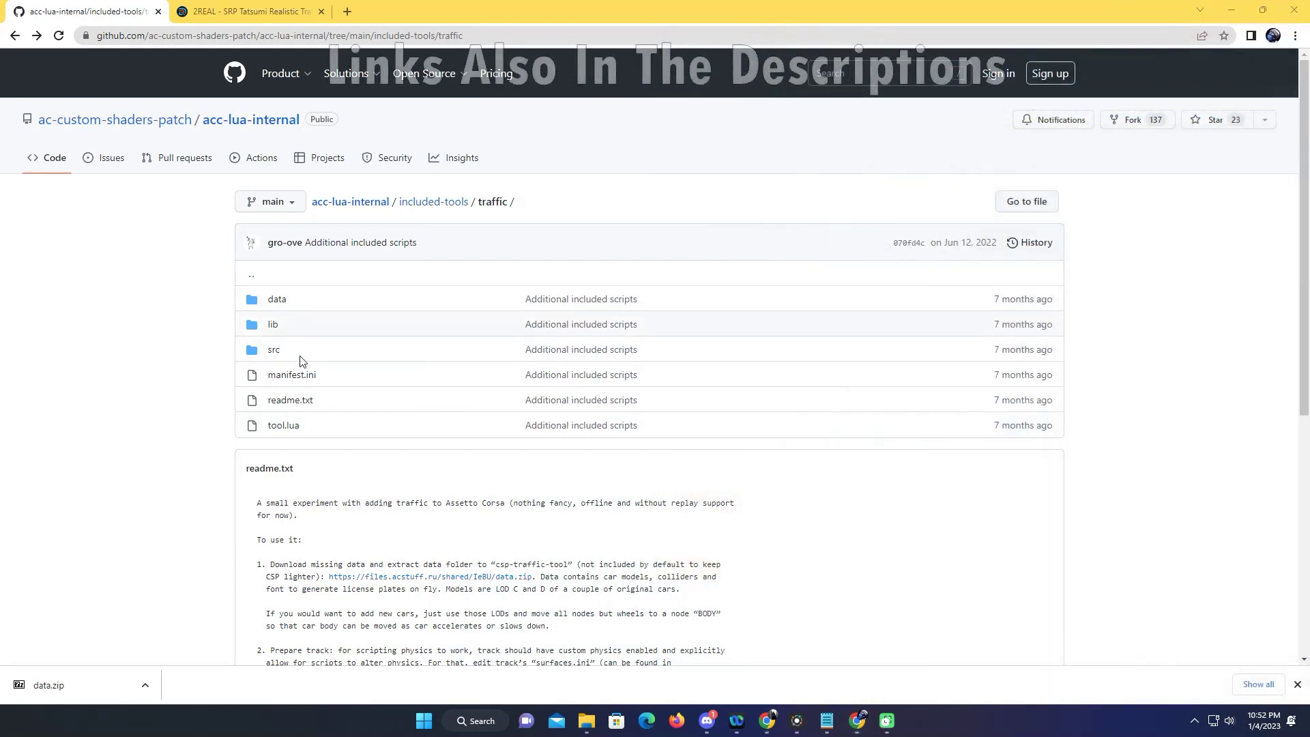
Download the missing traffic data archive data.zip from the link in the traffic tool's readme.txt.
scroll(417, 578, down, 1)
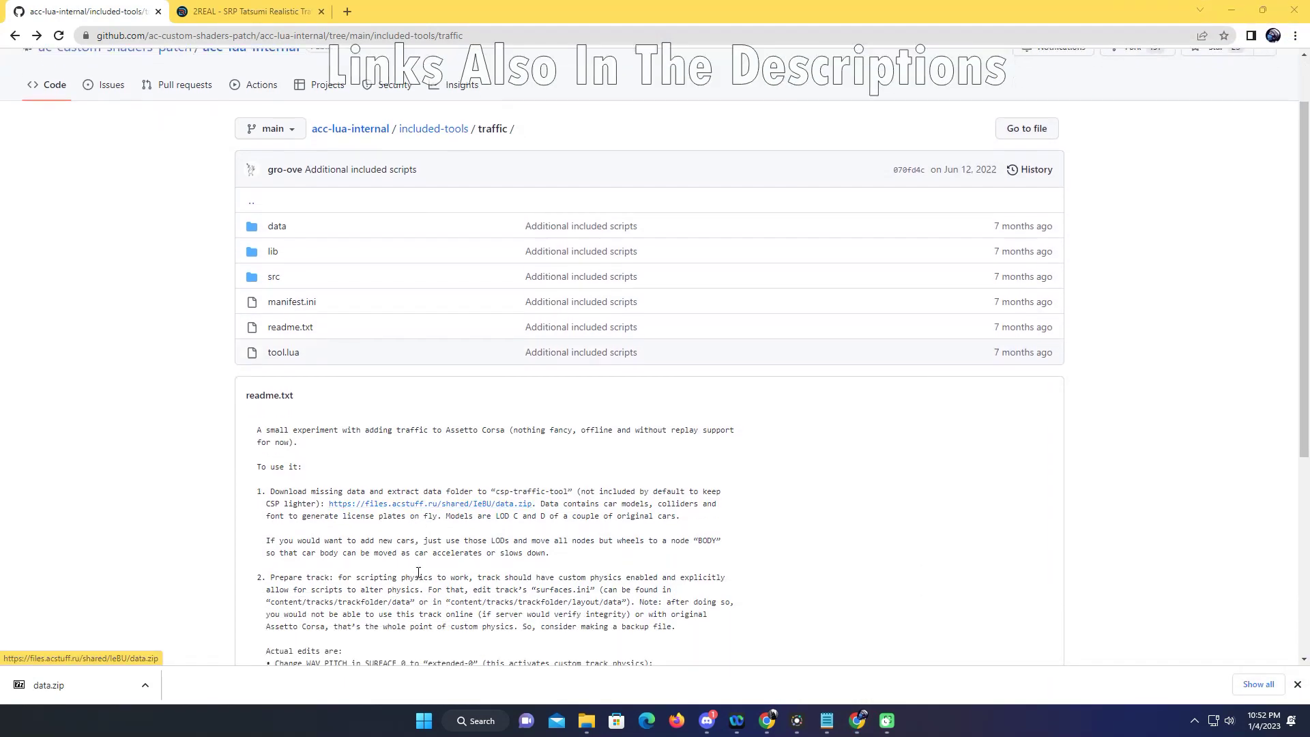
scroll(416, 578, down, 1)
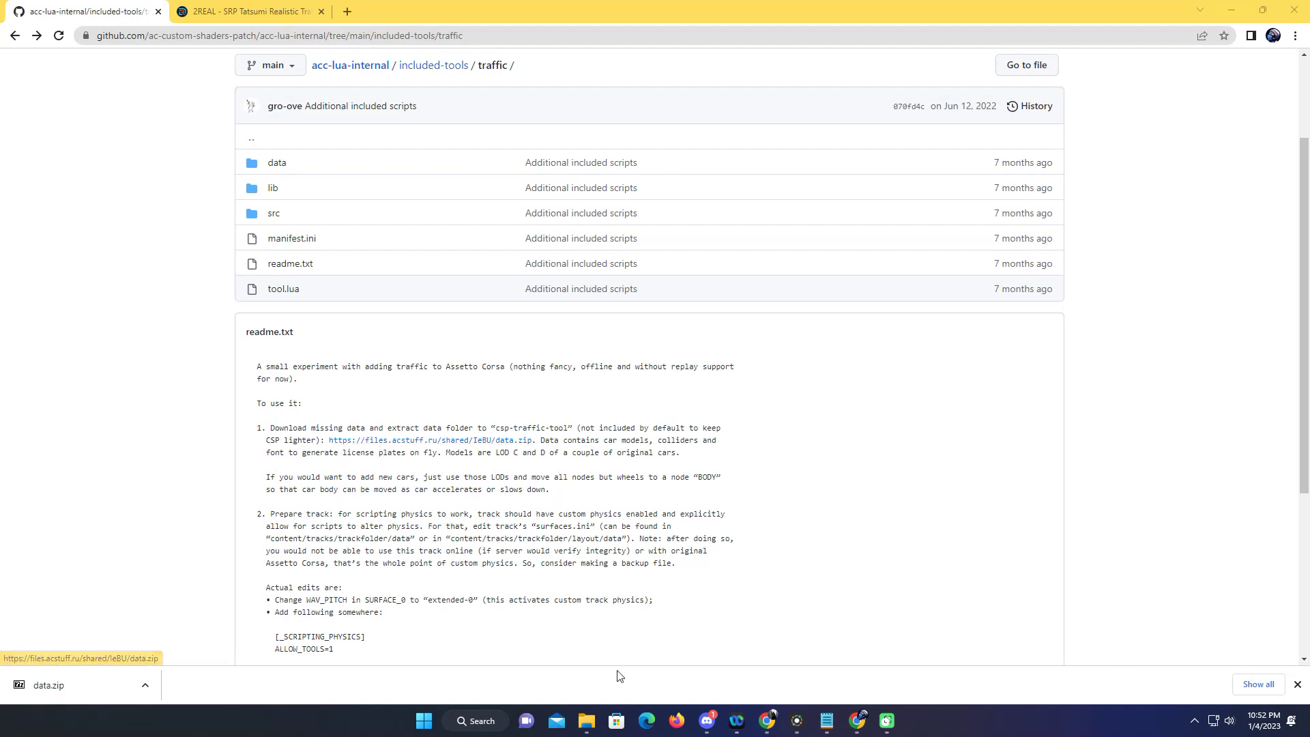
click(1256, 13)
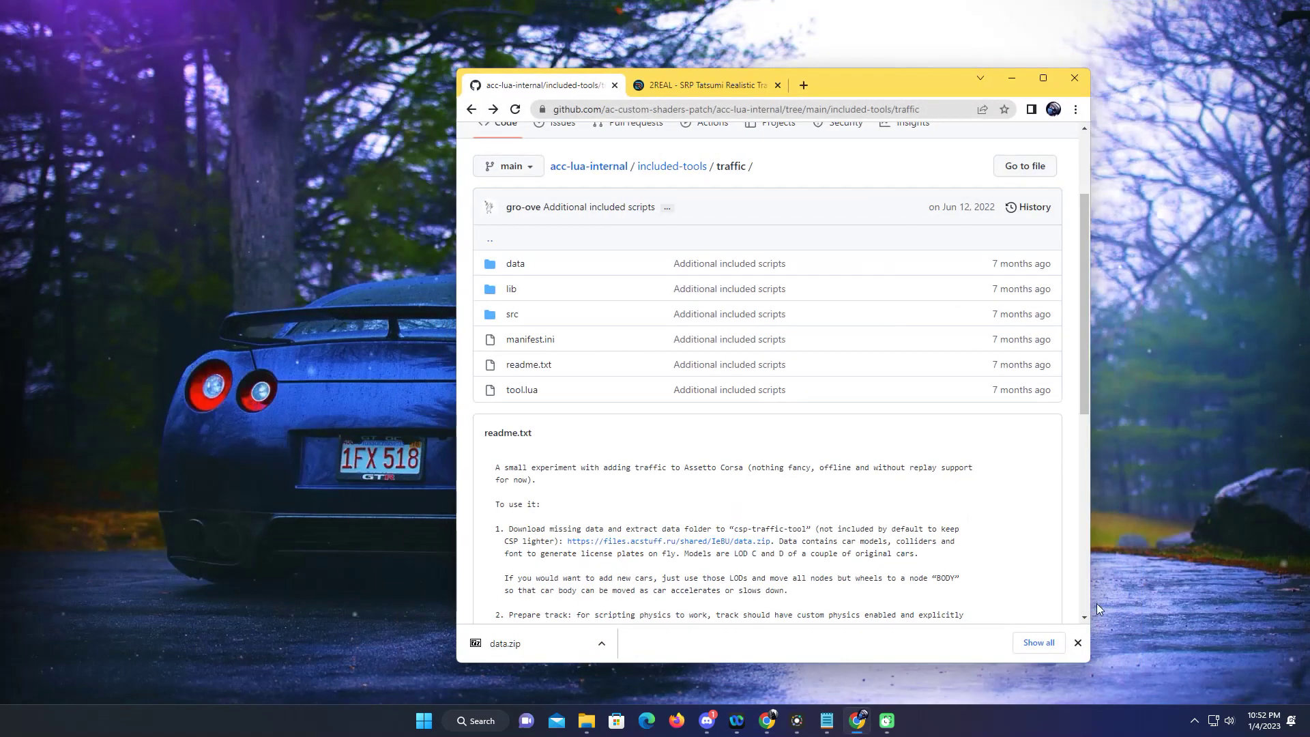
click(1078, 643)
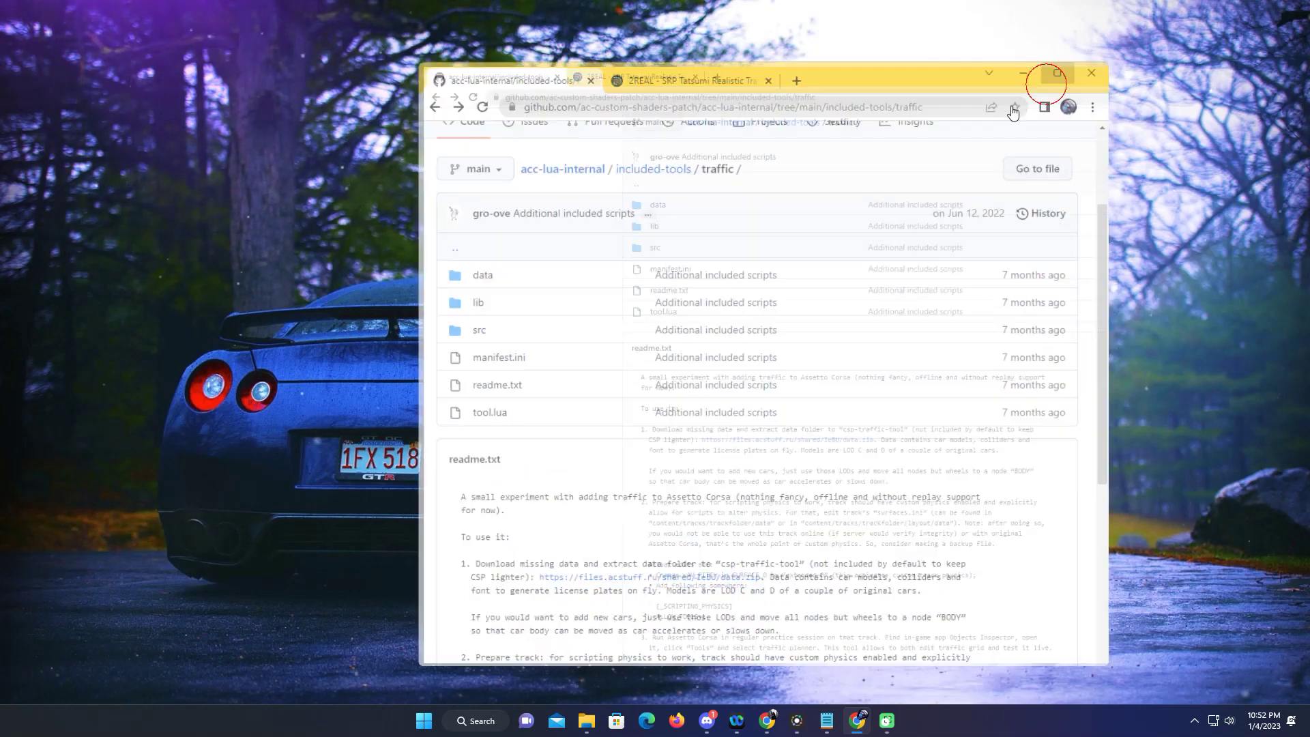
click(1043, 77)
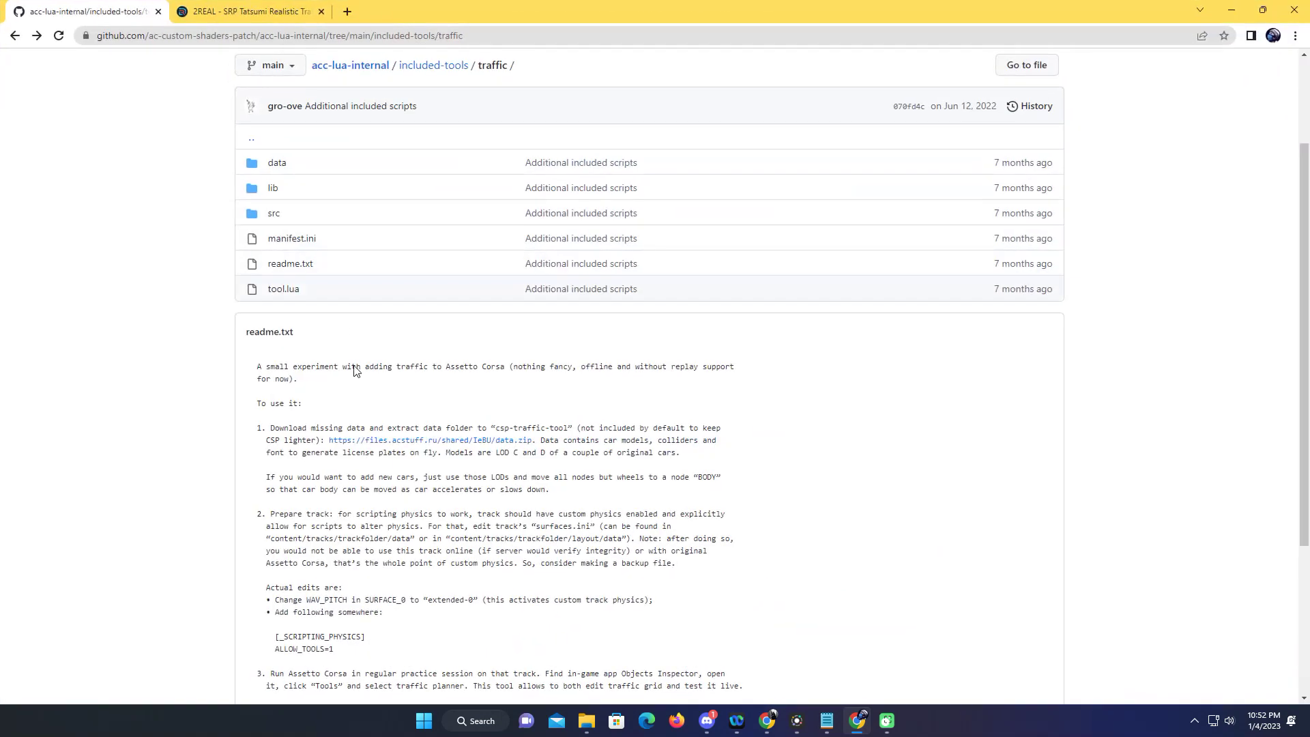
click(428, 442)
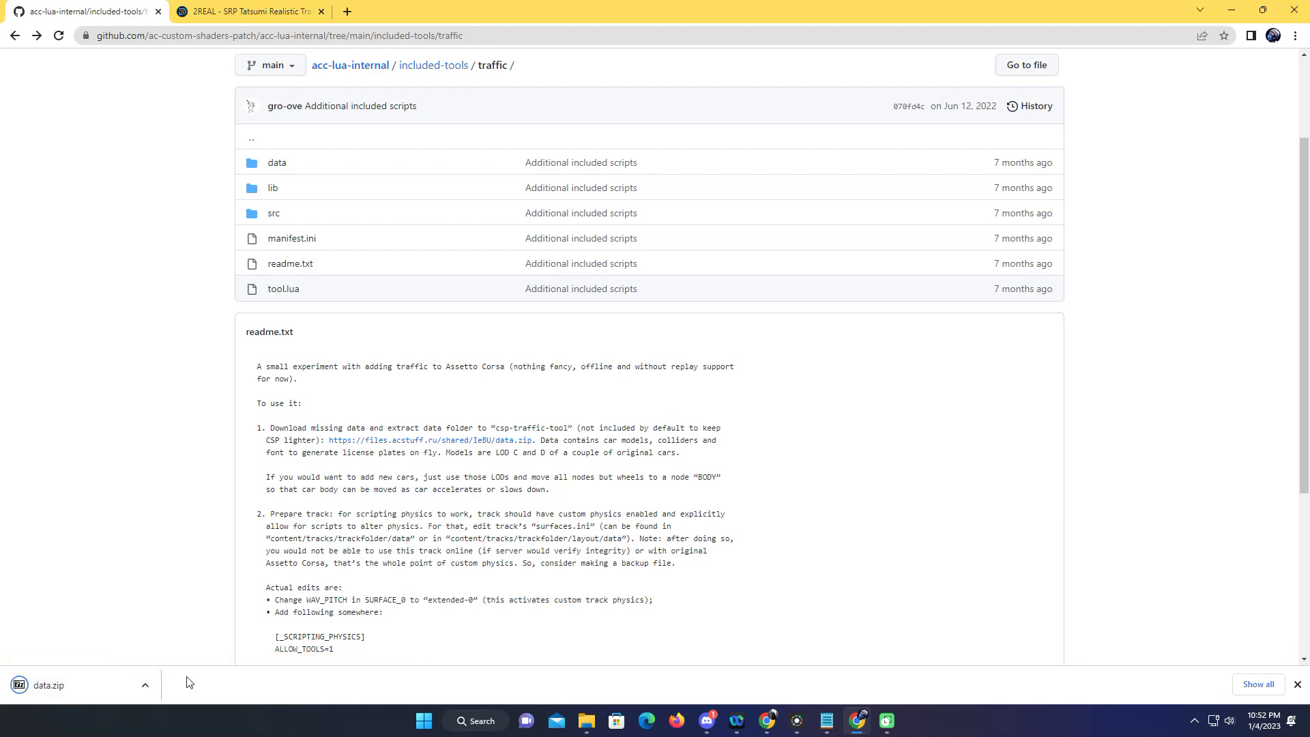
Show the downloaded data.zip in its folder and open the archive in 7-Zip.
click(145, 685)
click(179, 636)
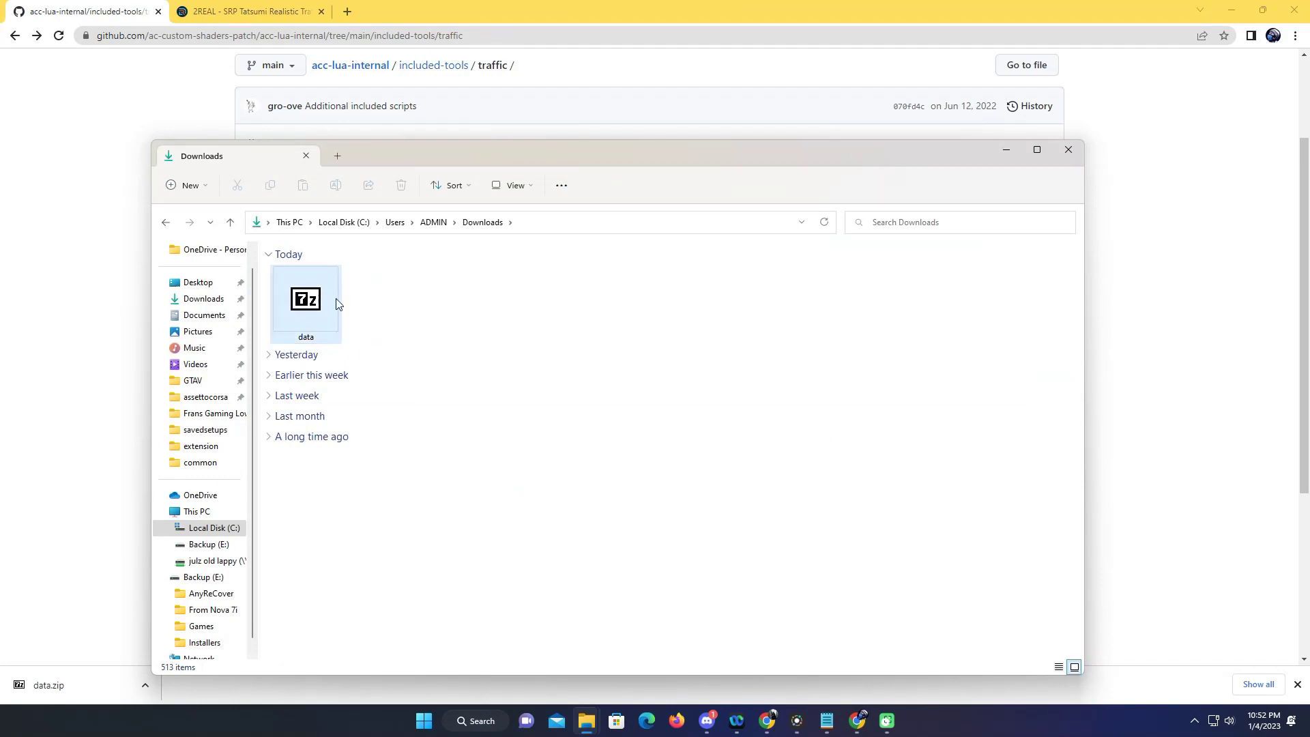
drag(416, 147, 311, 108)
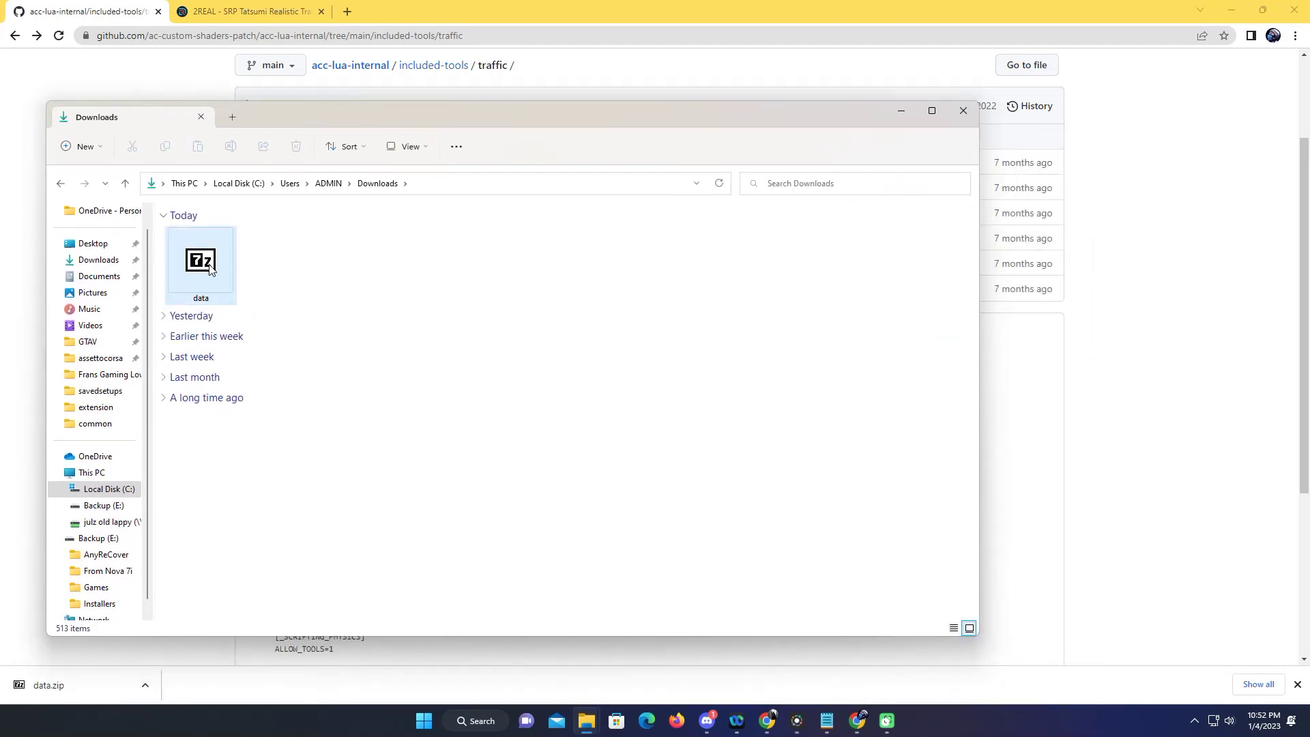
click(1232, 14)
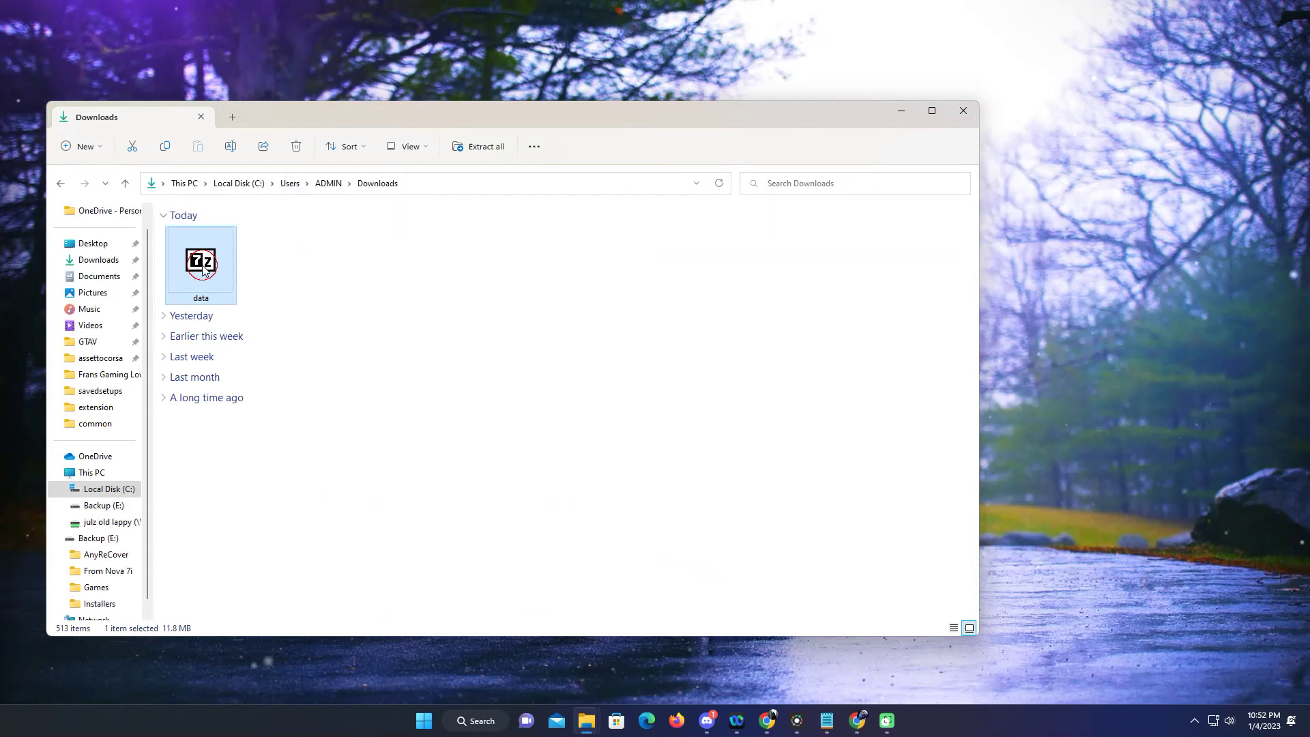
double_click(202, 264)
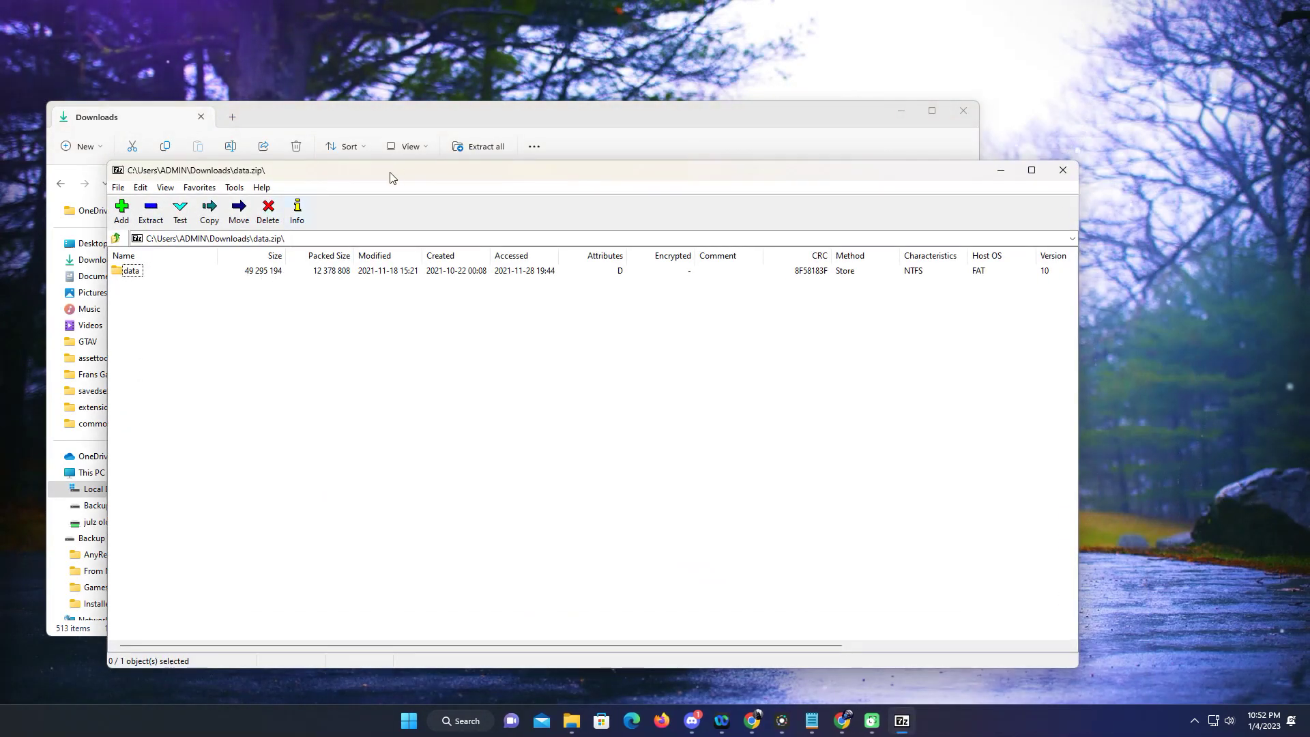
drag(391, 175, 308, 51)
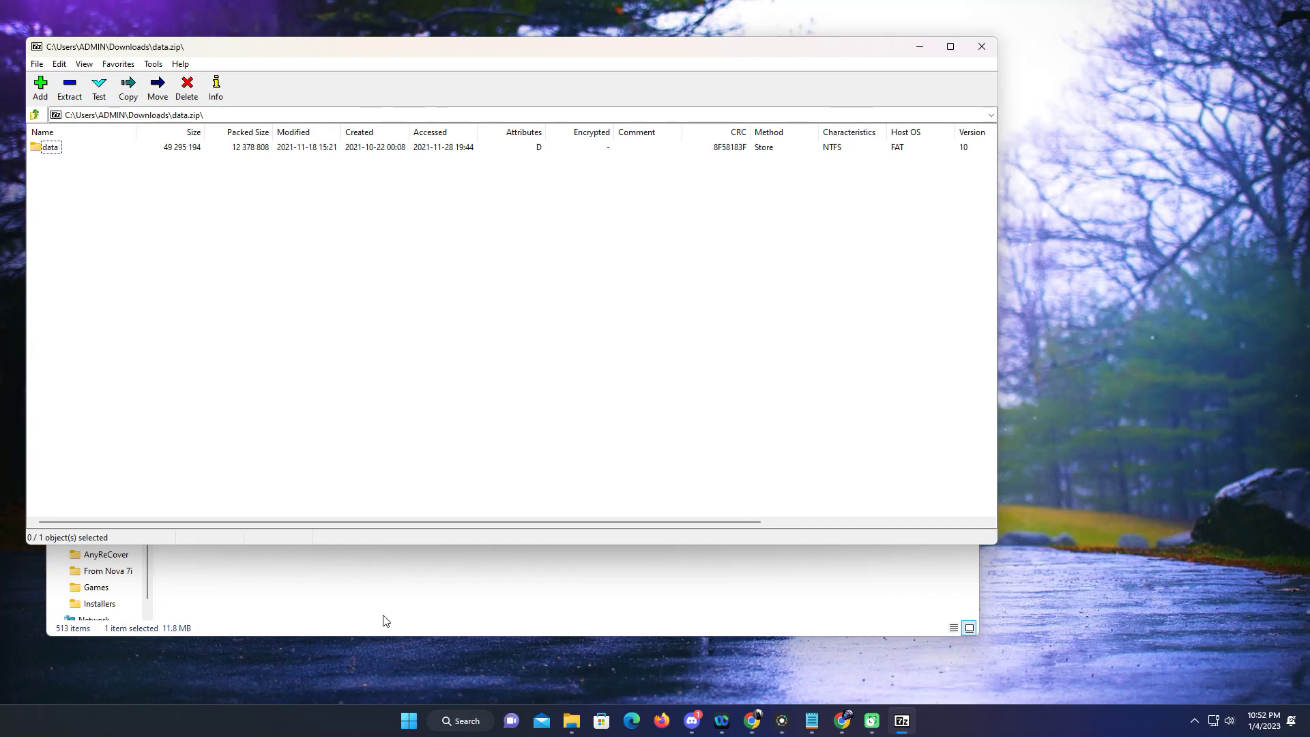
Move the Downloads folder window beside the archive and browse to the assettocorsa folder's content folder.
click(353, 590)
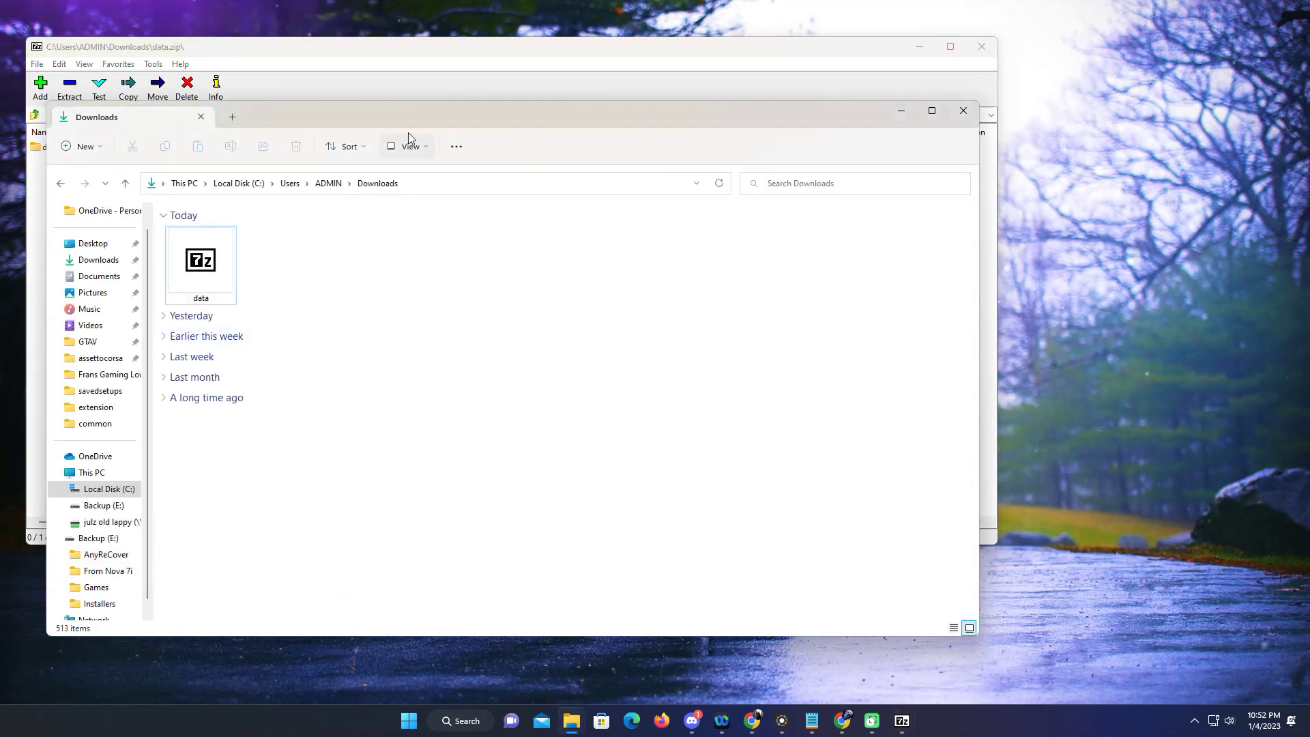
drag(416, 120, 675, 127)
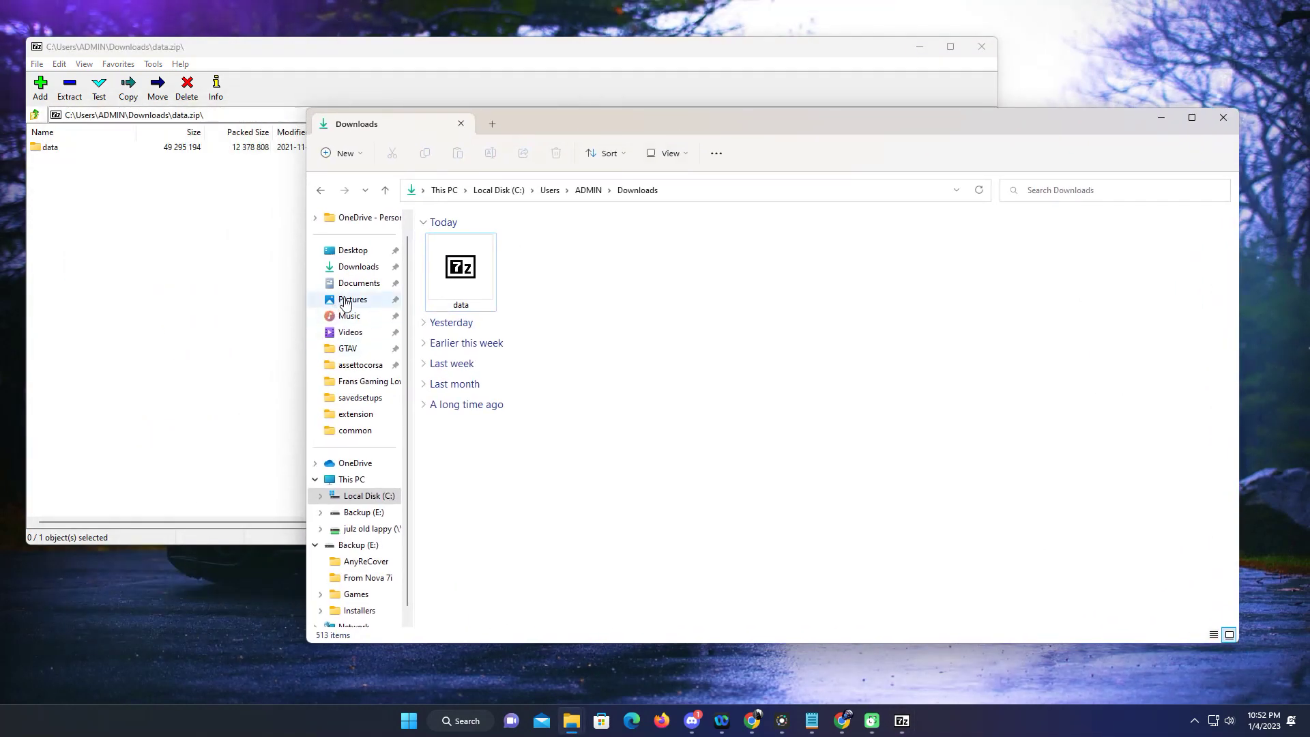
click(361, 366)
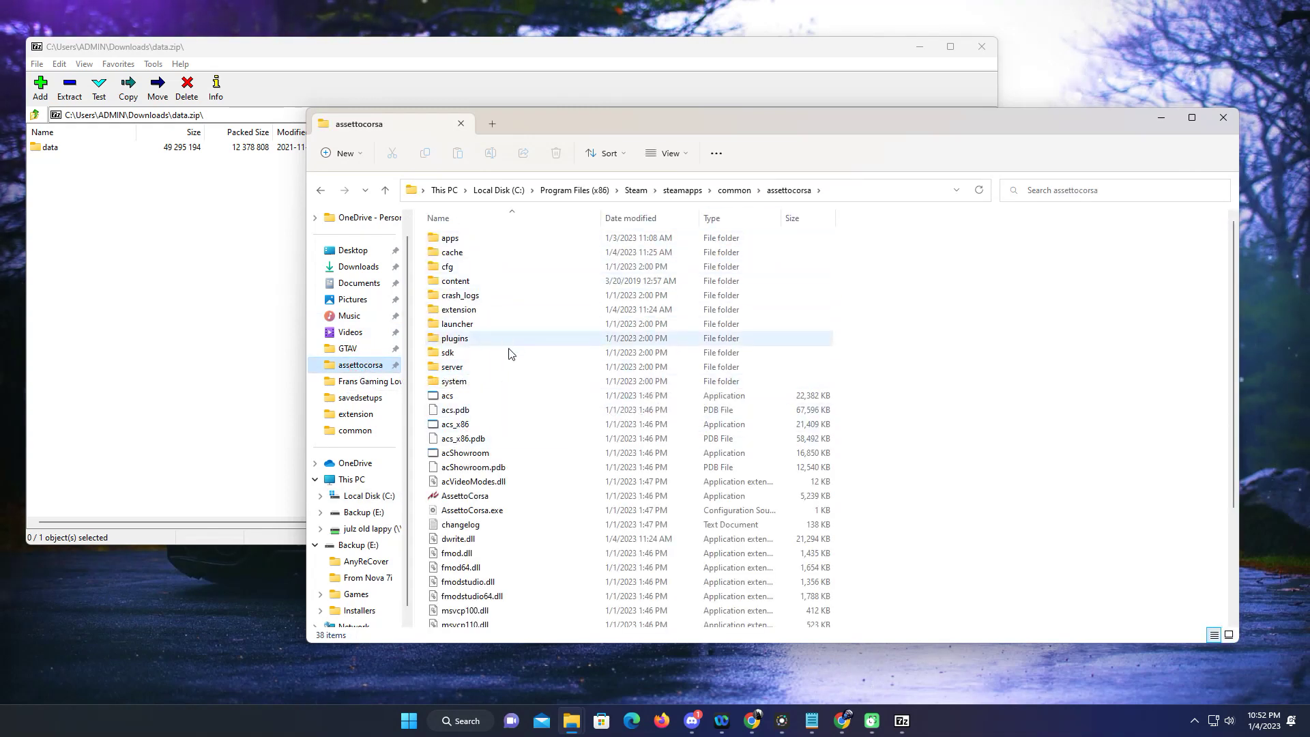
double_click(456, 281)
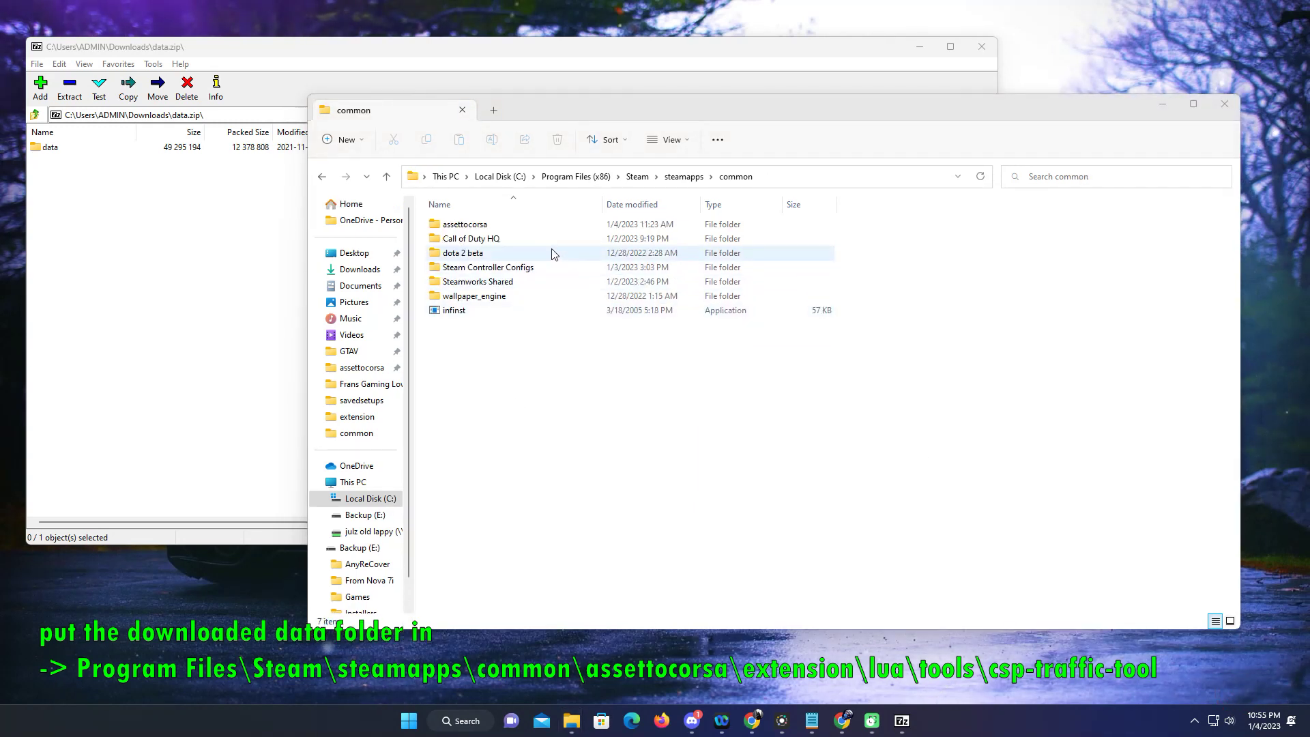
Browse from the common folder into assettocorsa\extension\lua.
click(457, 226)
double_click(457, 227)
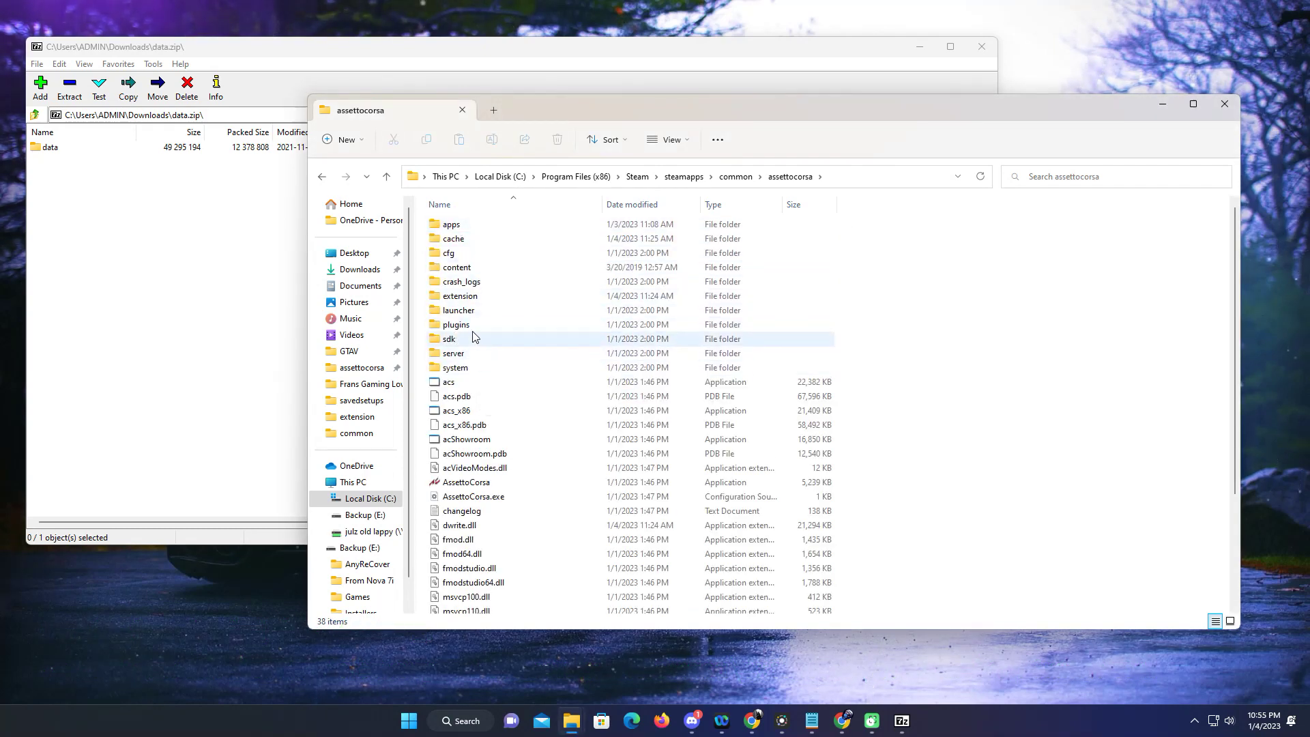
double_click(473, 298)
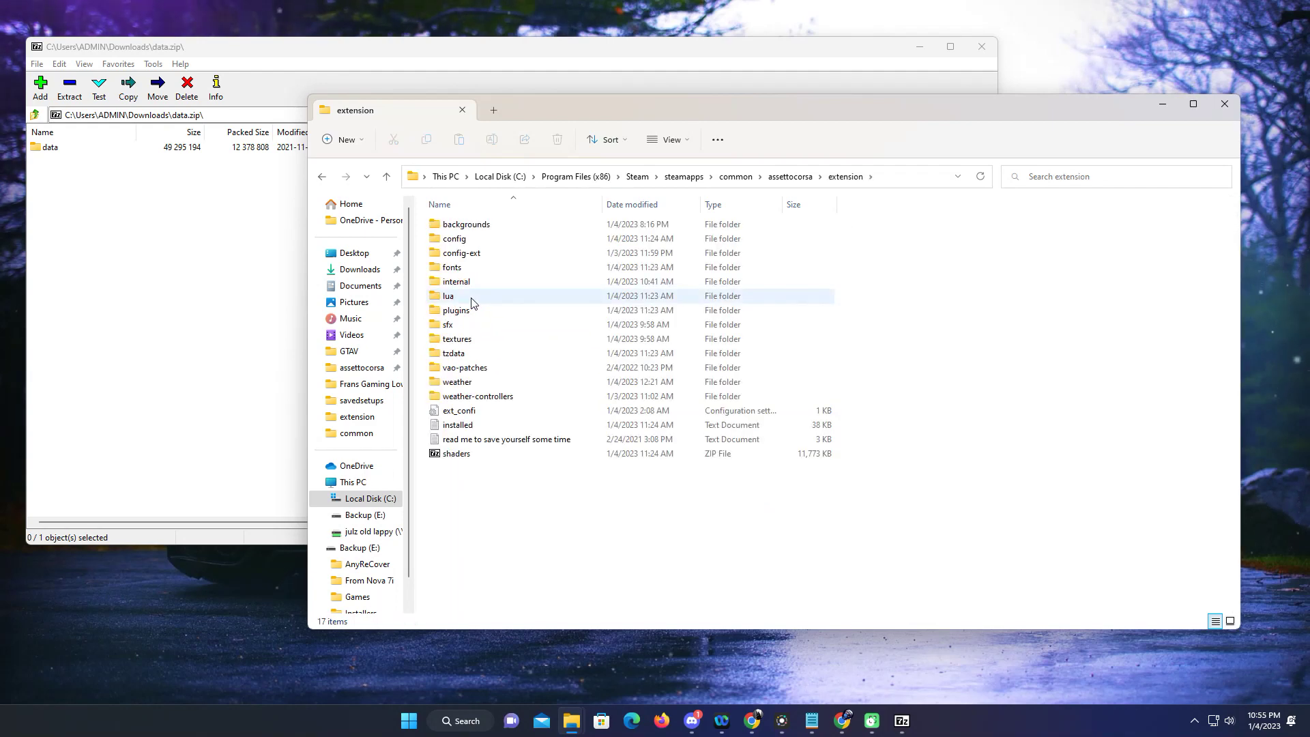
double_click(471, 298)
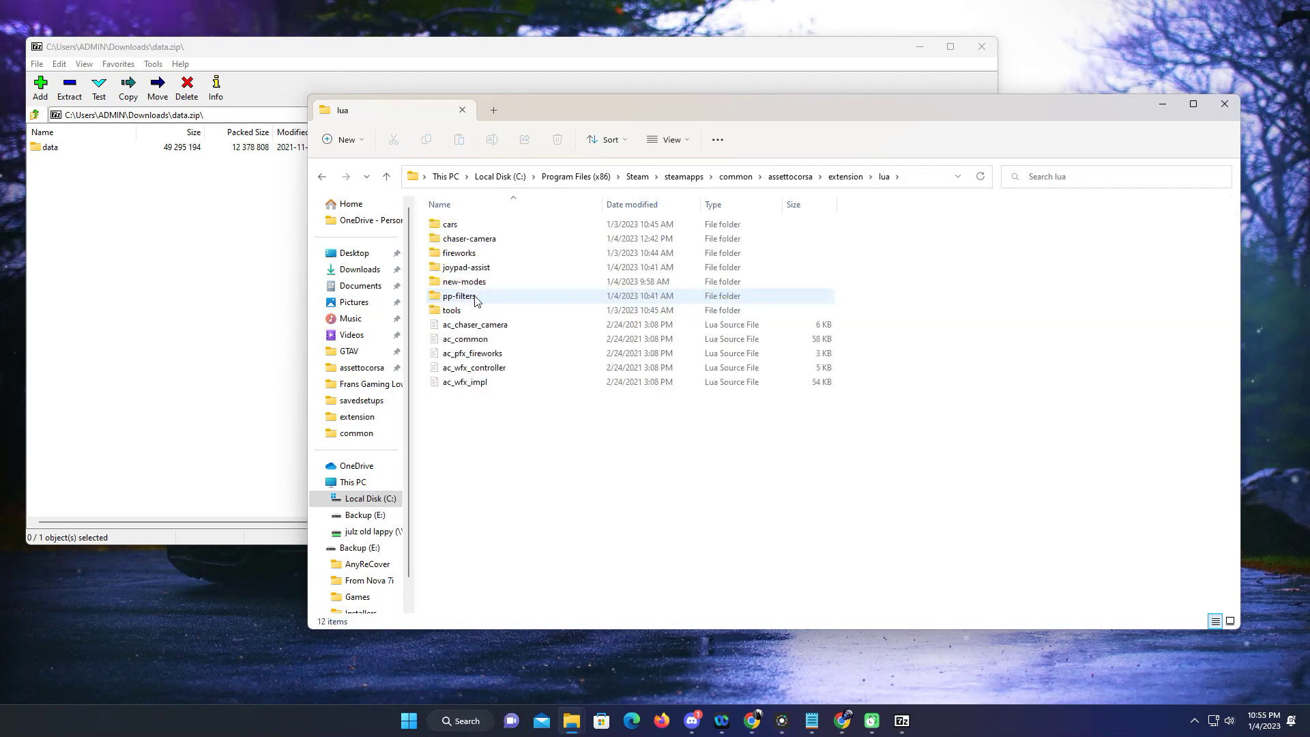
Arrange the archive and folder windows side by side and open assettocorsa\extension\lua\tools\csp-traffic-tool from the common folder.
drag(653, 111, 485, 46)
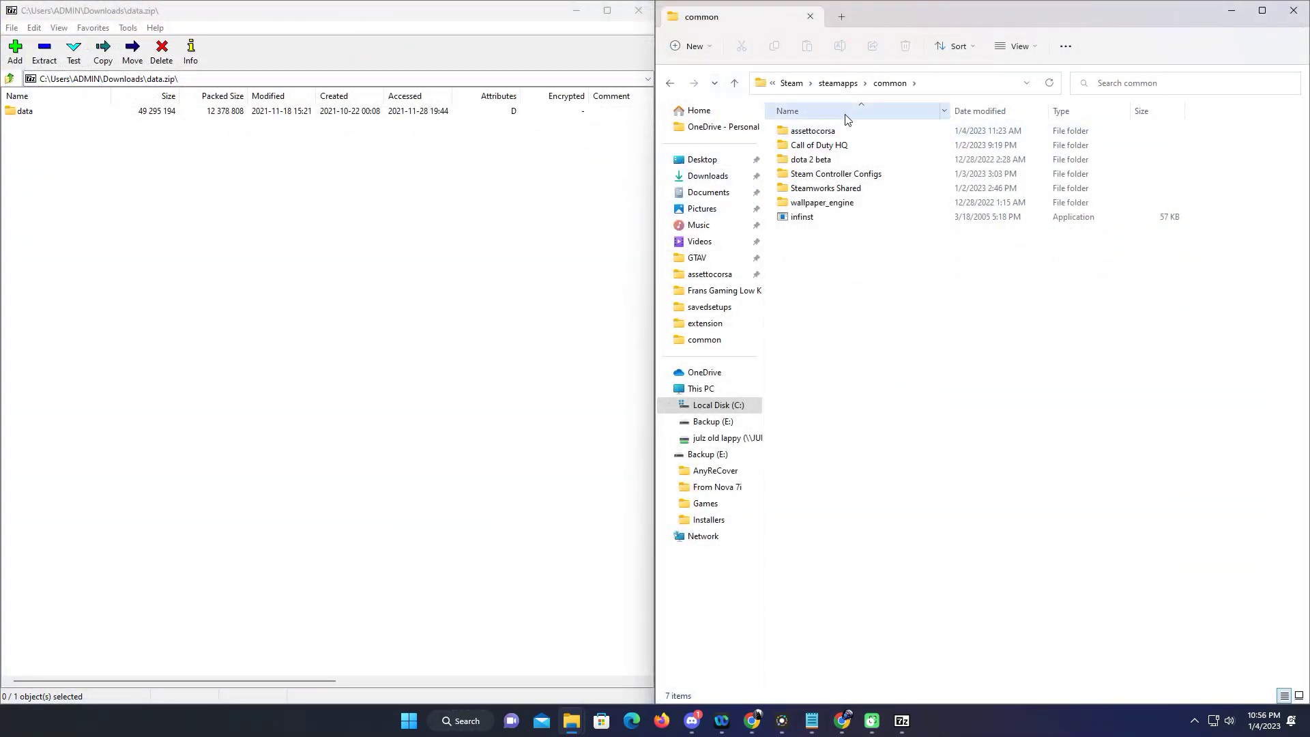
double_click(817, 133)
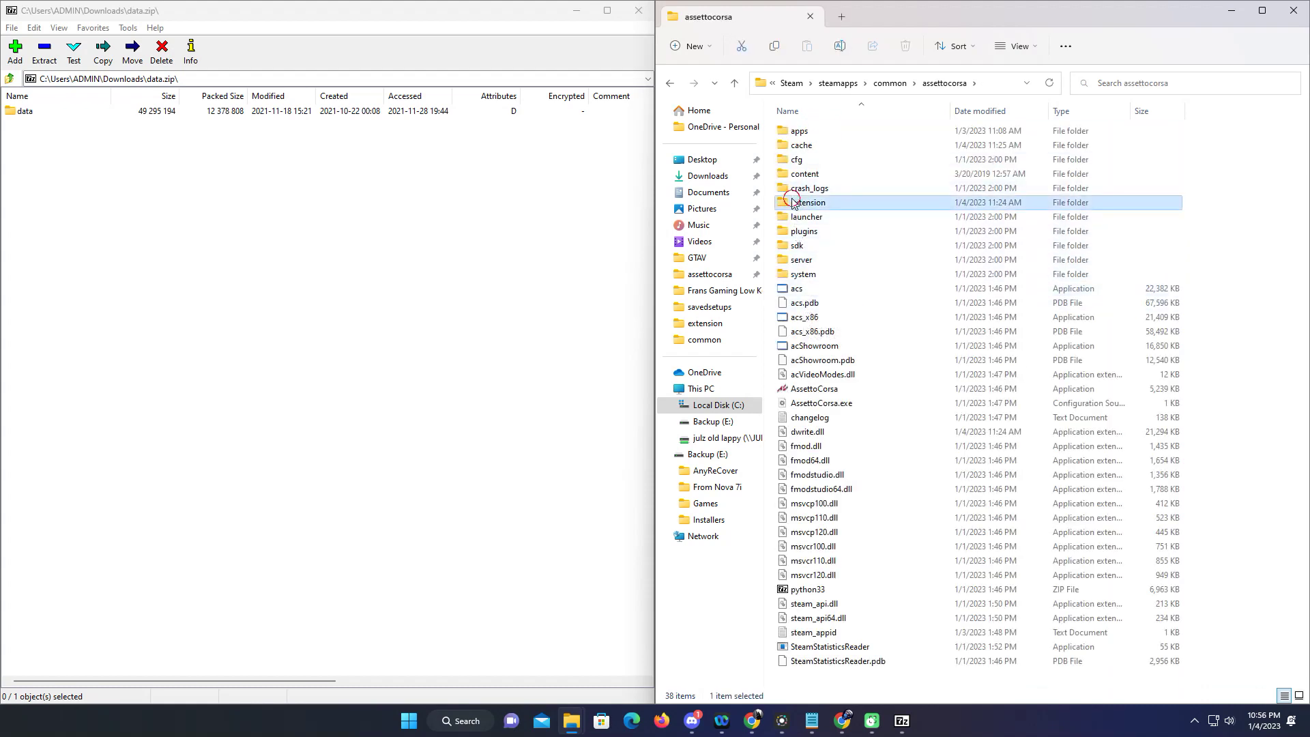
double_click(796, 203)
double_click(796, 203)
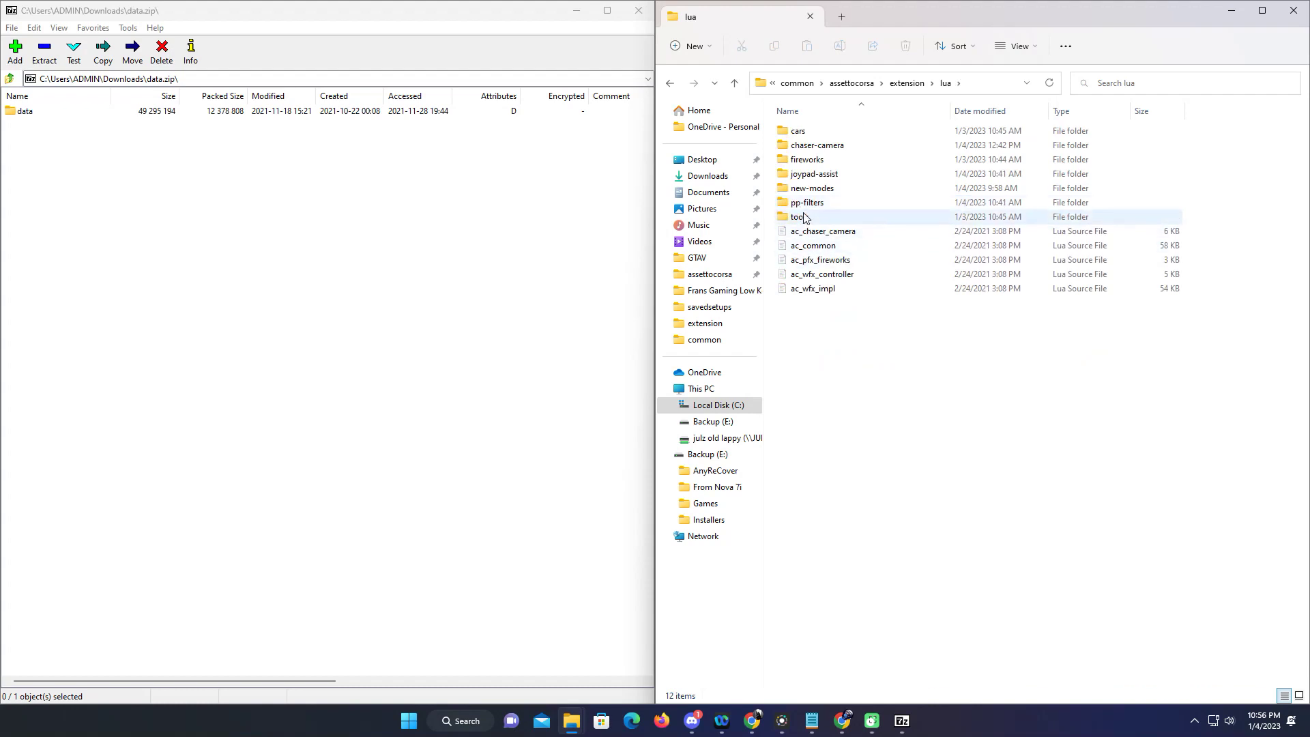
double_click(802, 217)
double_click(830, 146)
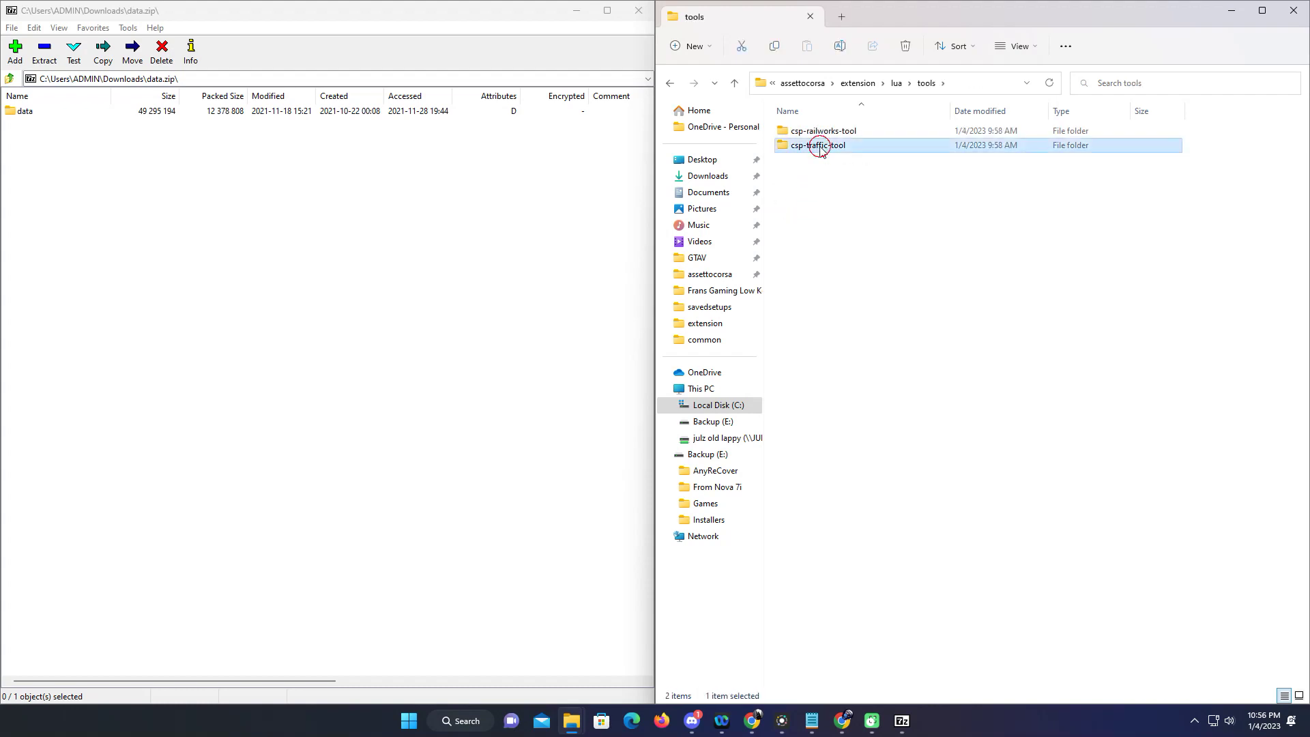
Extract the data folder from data.zip into the csp-traffic-tool folder.
click(30, 114)
drag(932, 327, 935, 332)
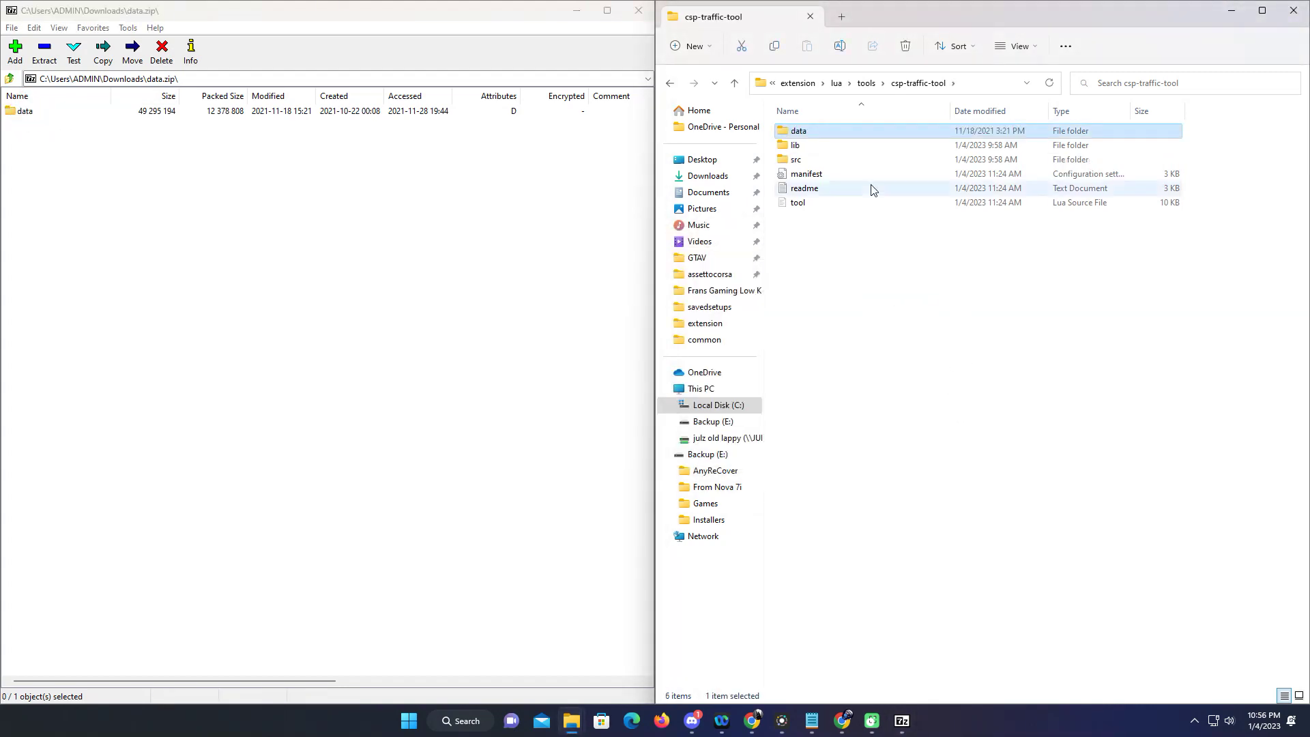
click(855, 391)
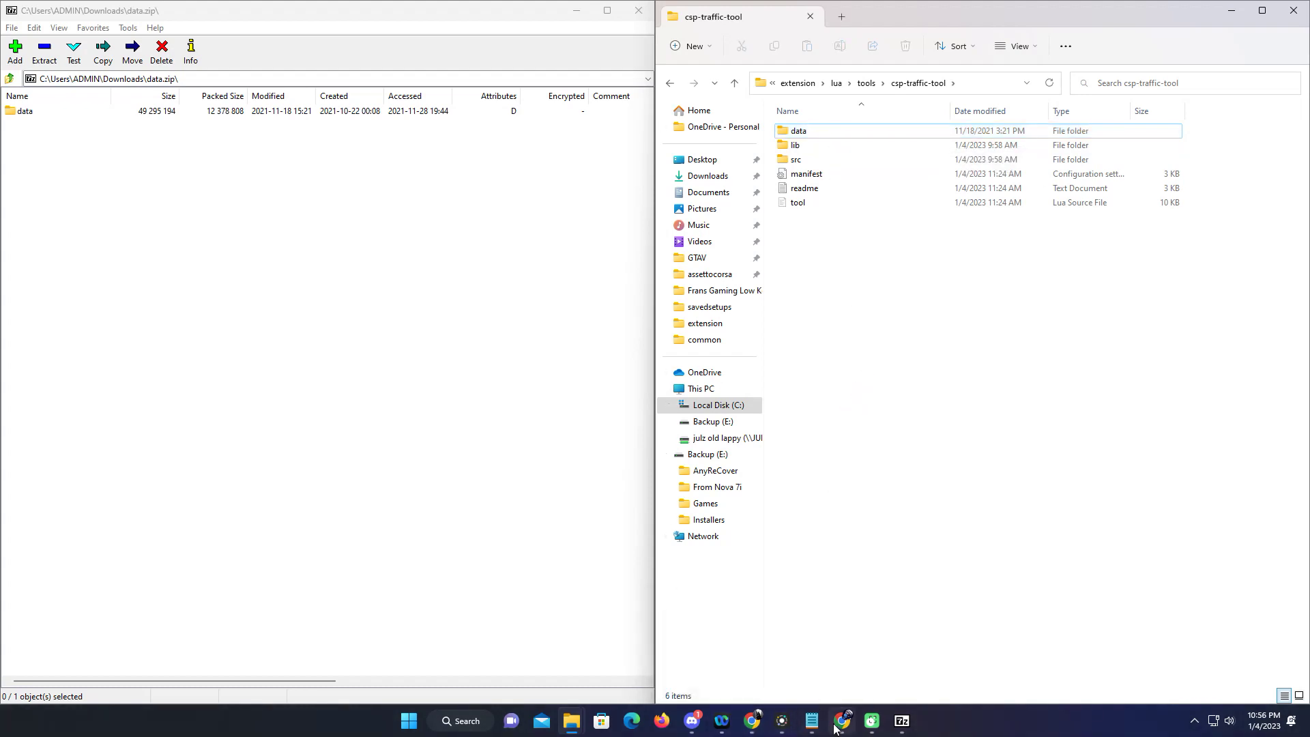
Switch to Chrome and download the 2REAL - SRP Tatsumi Realistic Traffic Simulaton Mod from its RaceDepartment page.
click(786, 638)
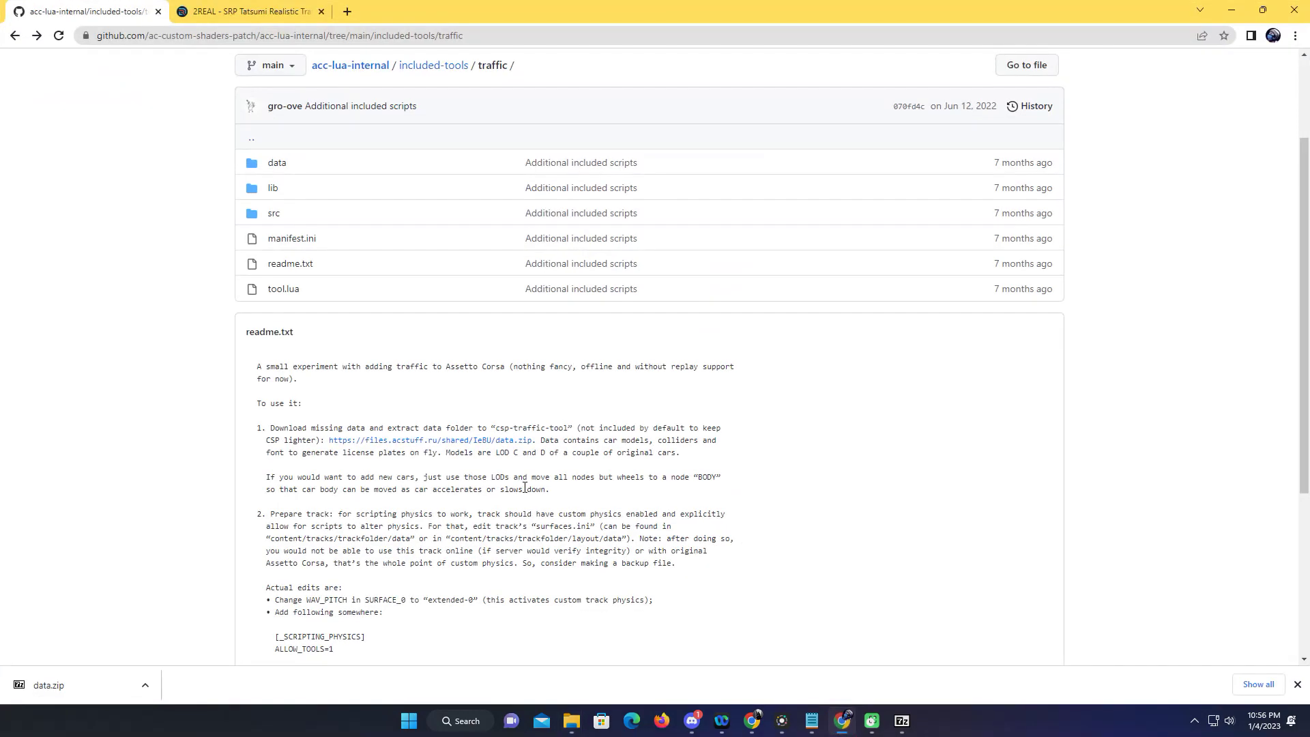
click(244, 20)
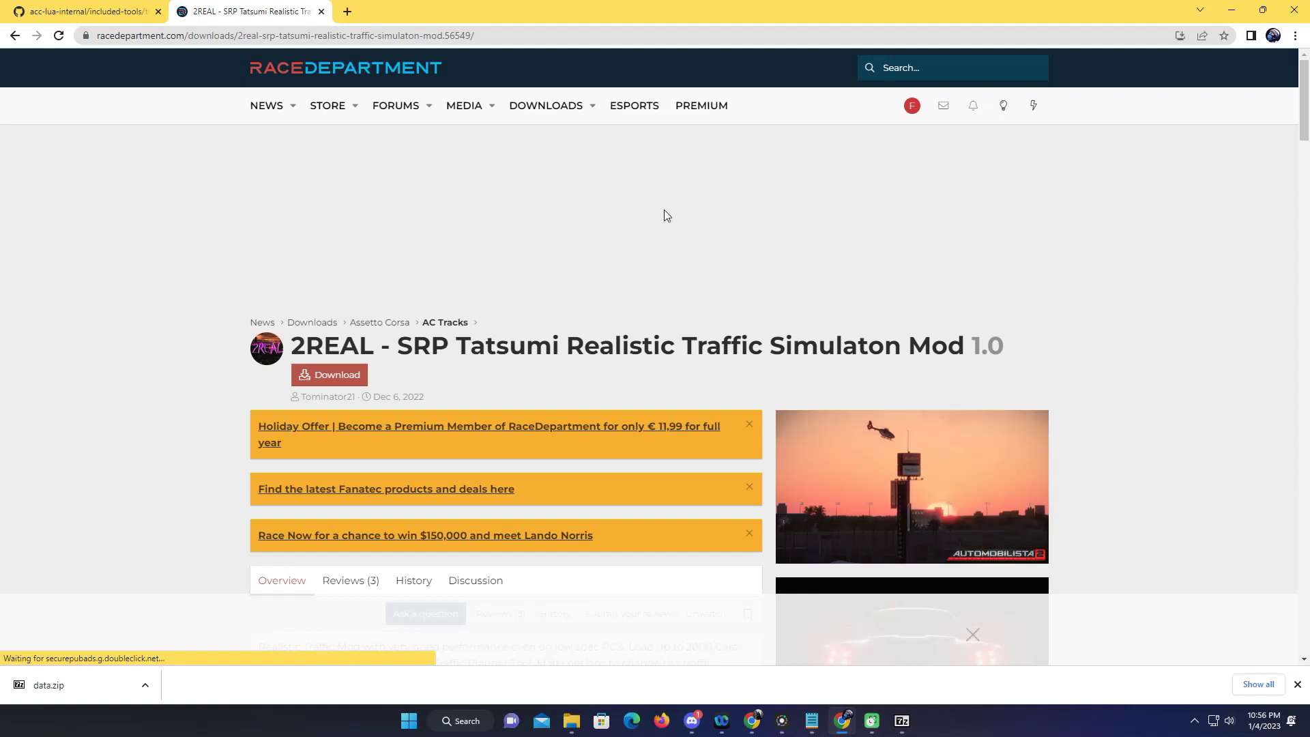
scroll(649, 232, down, 1)
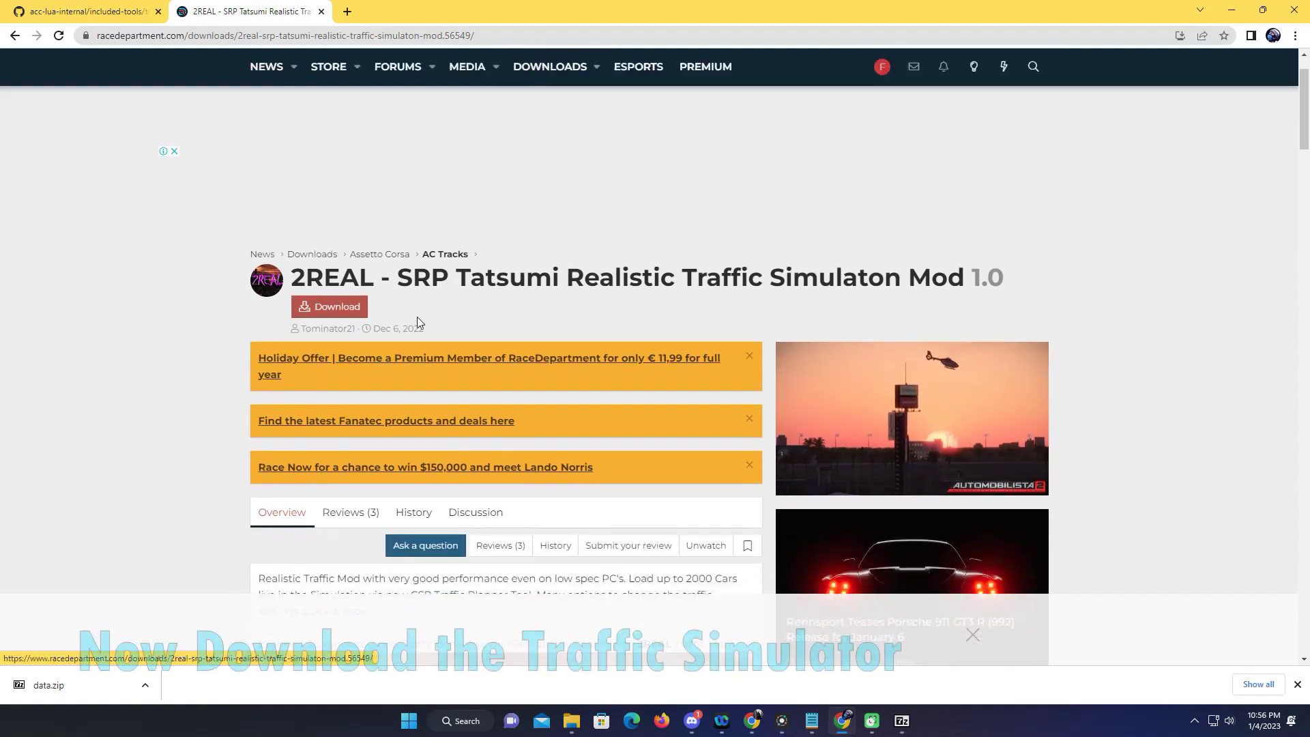
click(341, 309)
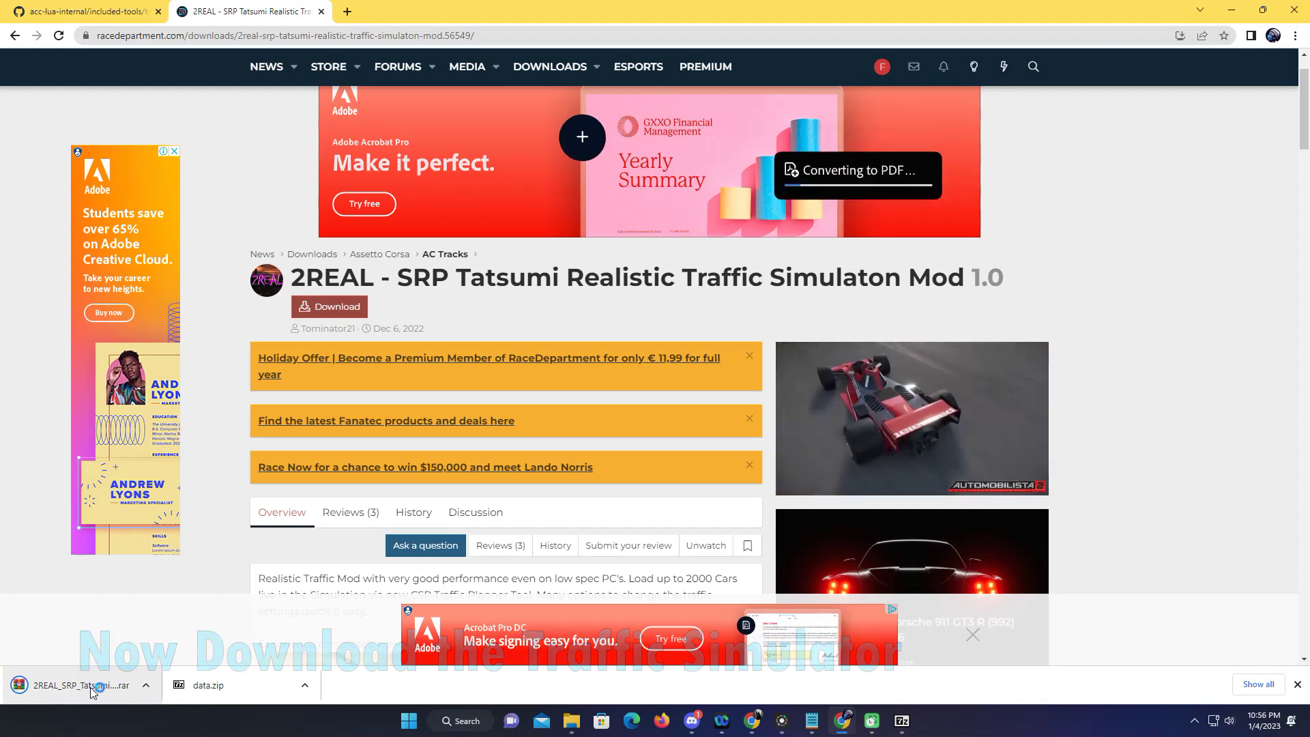
Show the downloaded 2REAL archive in its folder and extract it with WinRAR to a 2REAL_SRP_Tatsumi_Traffic_Simulation folder.
click(147, 685)
click(179, 636)
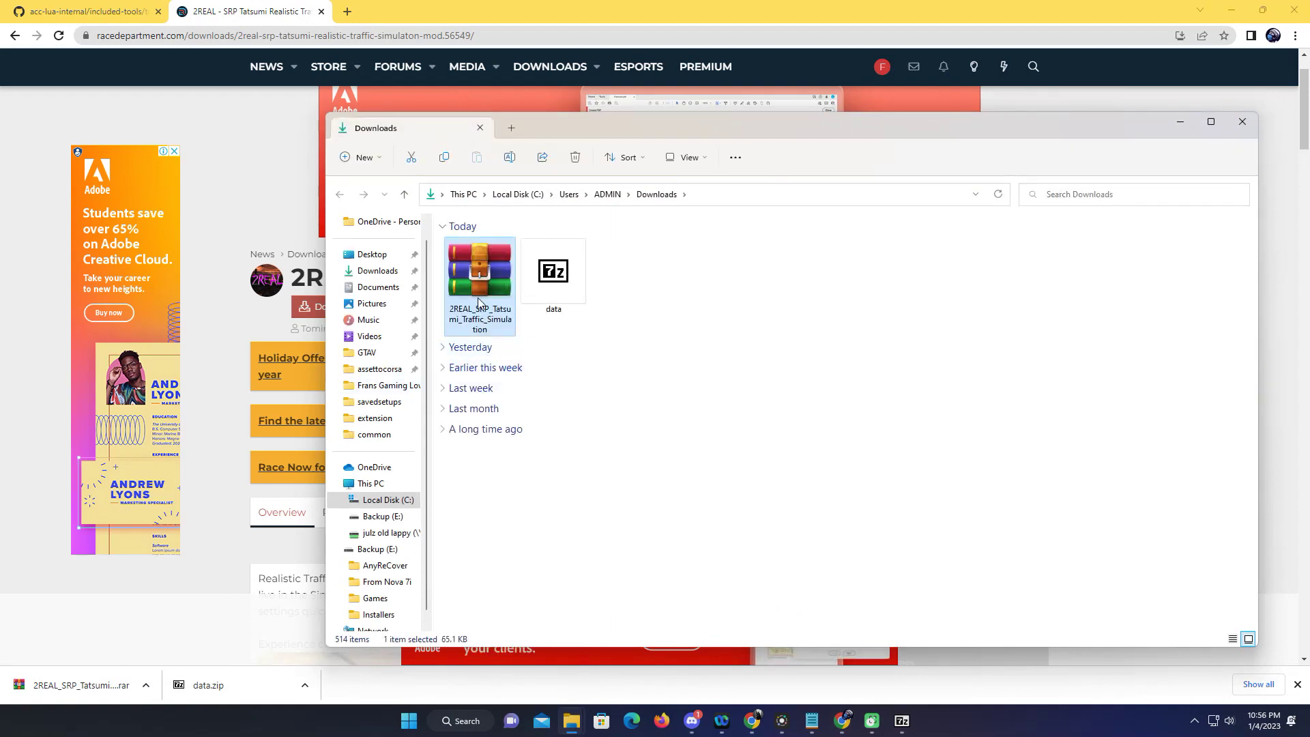
right_click(479, 302)
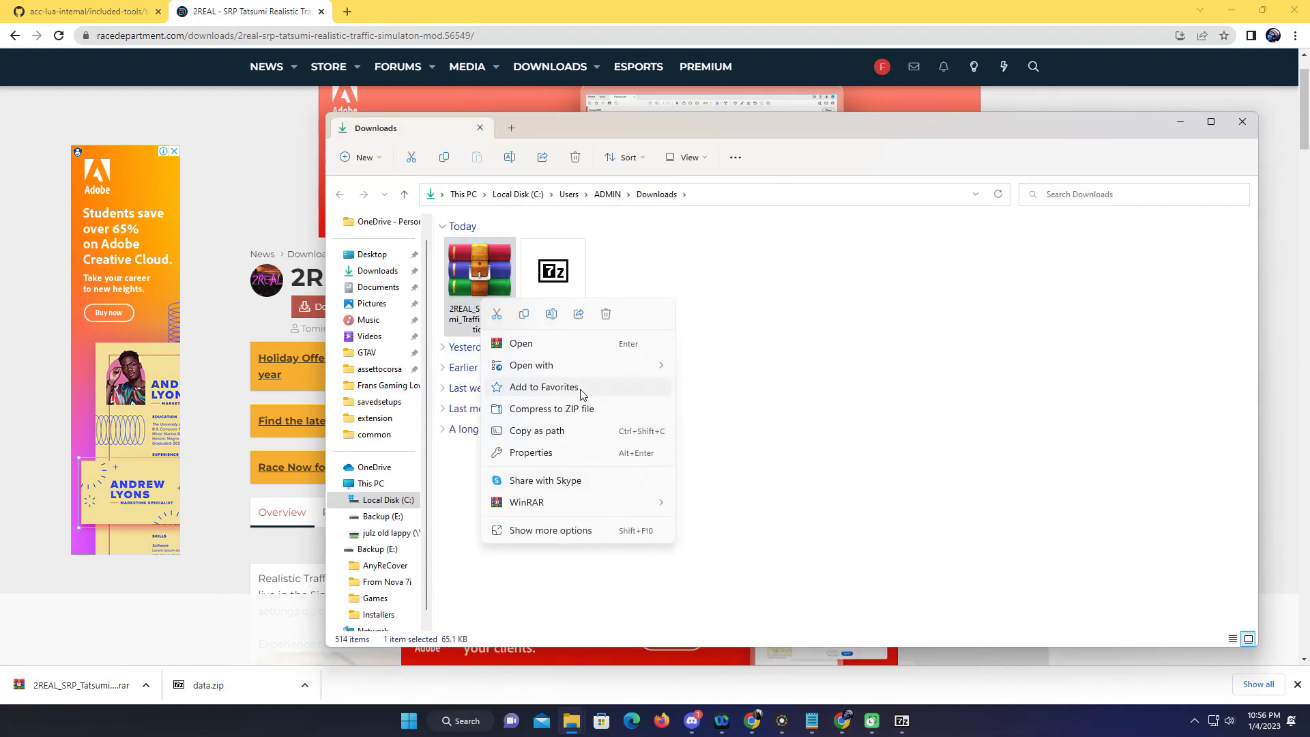
mouse_move(570, 508)
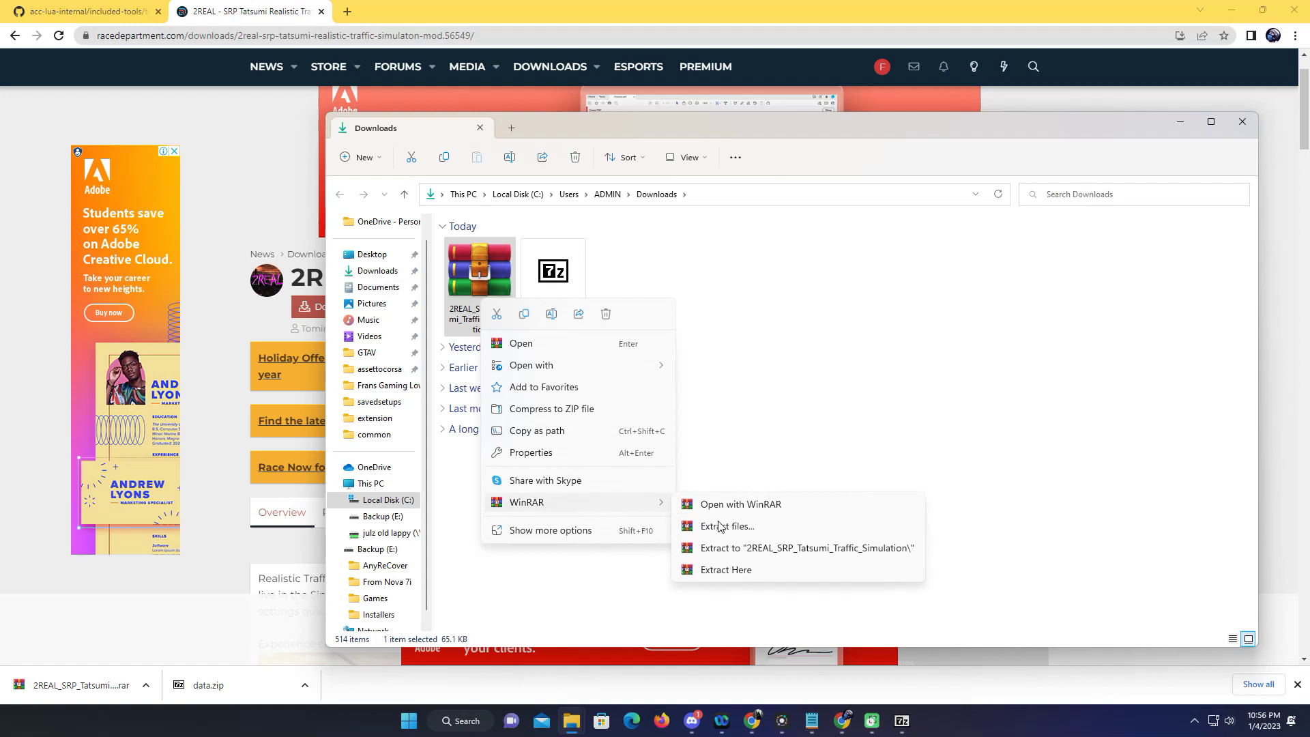
click(728, 554)
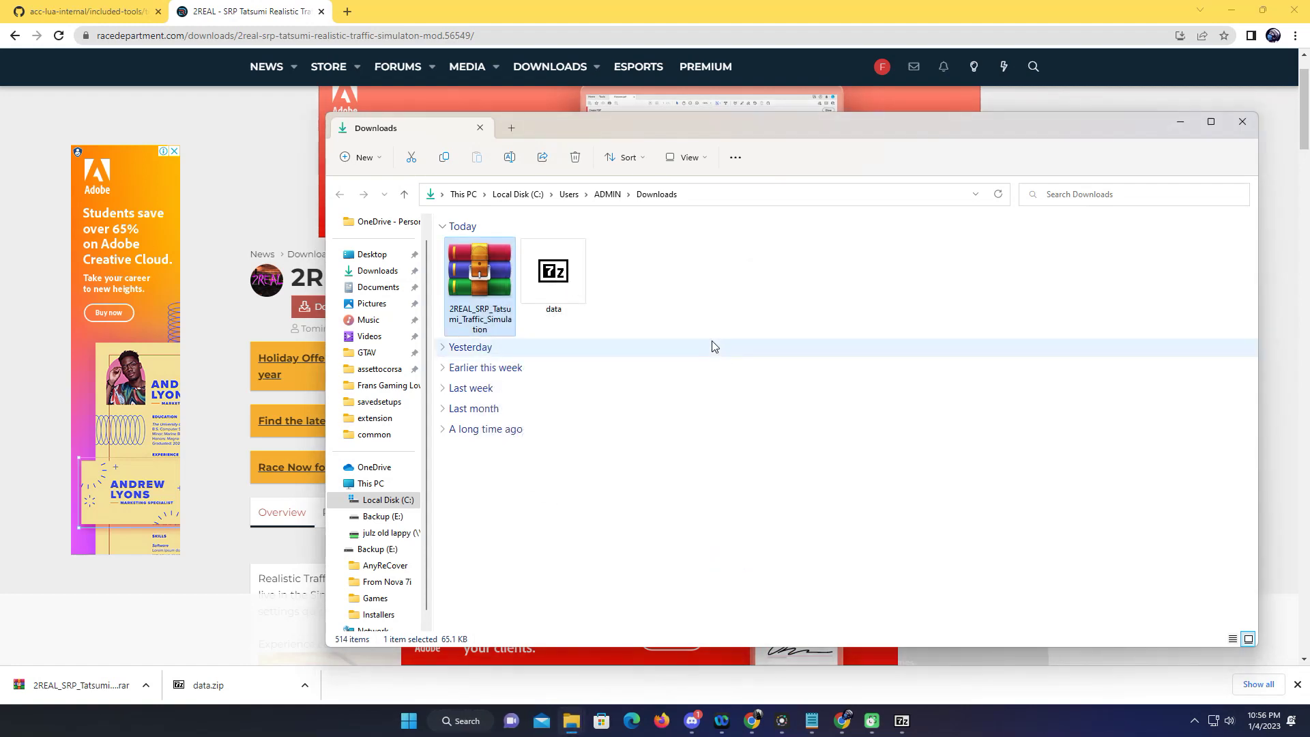
Open the inner 2REAL_SRP_Tatsumi_Traffic_Simulation folder and place its window side by side with the csp-traffic-tool window.
double_click(642, 294)
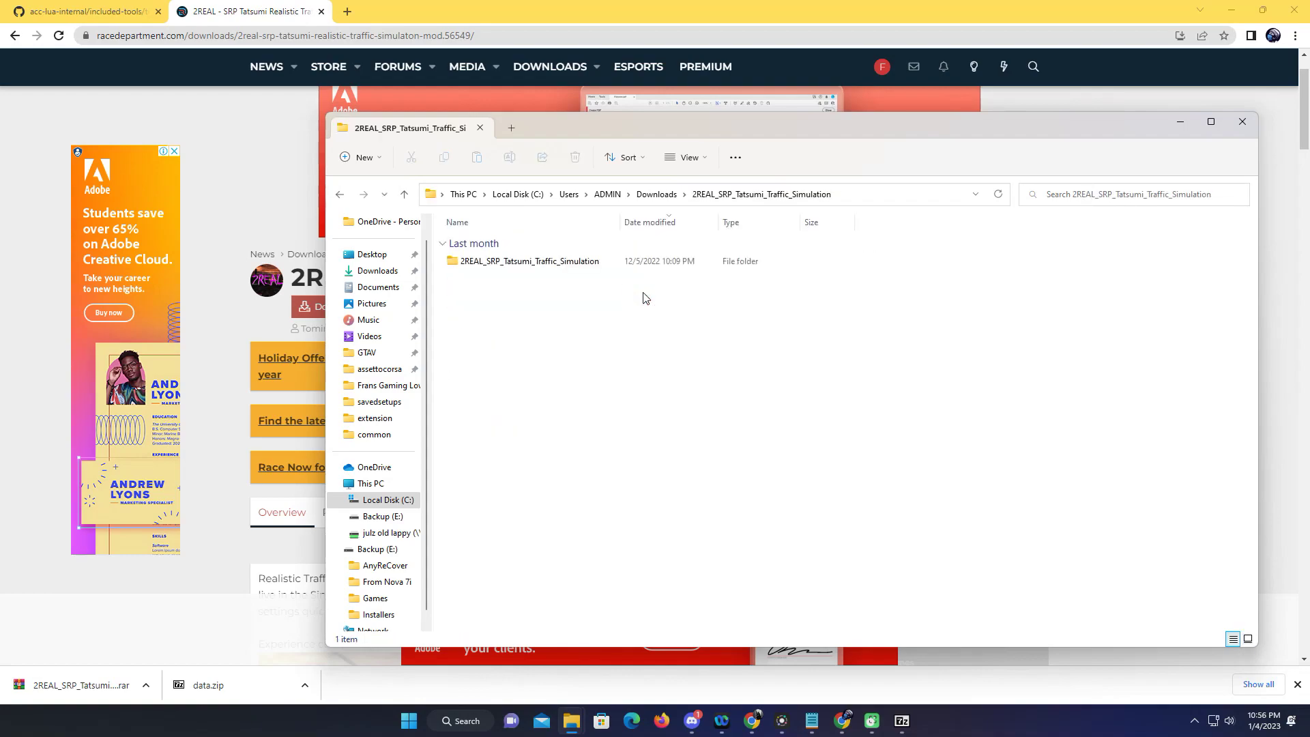
double_click(530, 261)
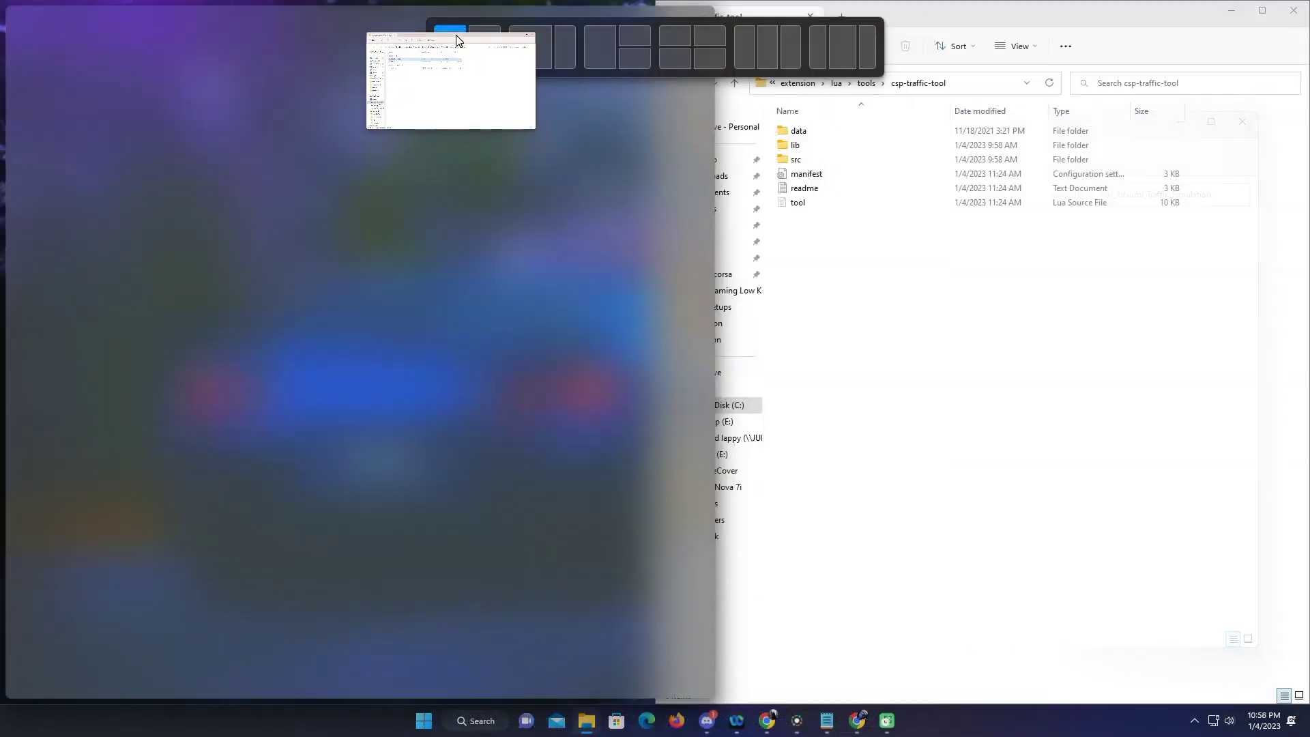
drag(453, 38, 453, 41)
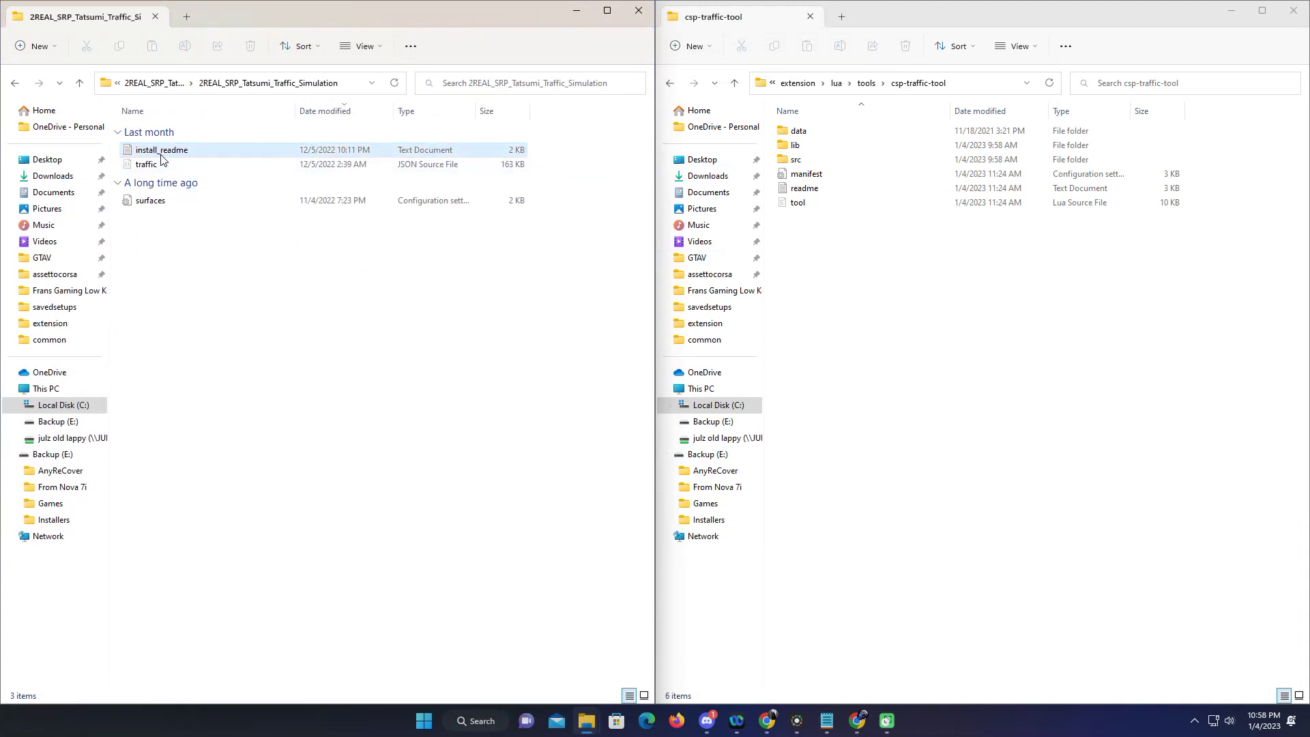
Go up from the csp-traffic-tool folder to the assettocorsa game folder and open its content folder.
click(147, 165)
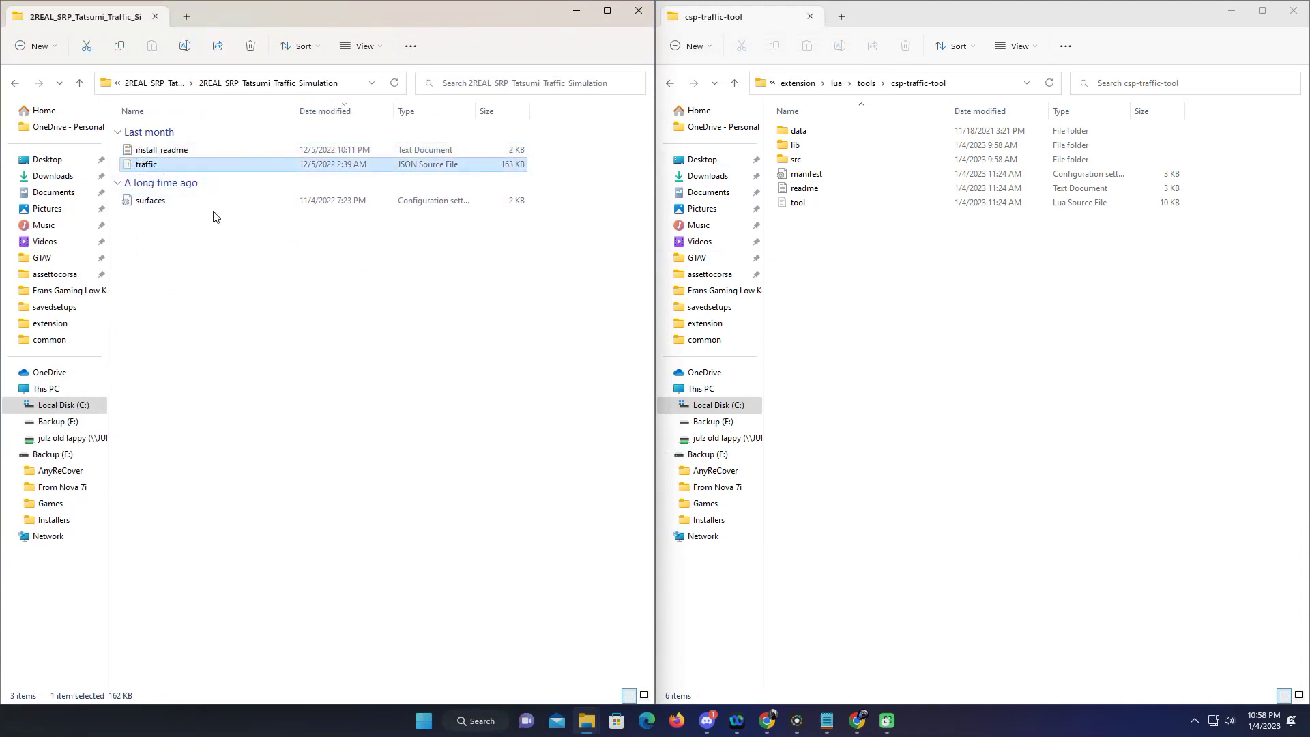
click(172, 205)
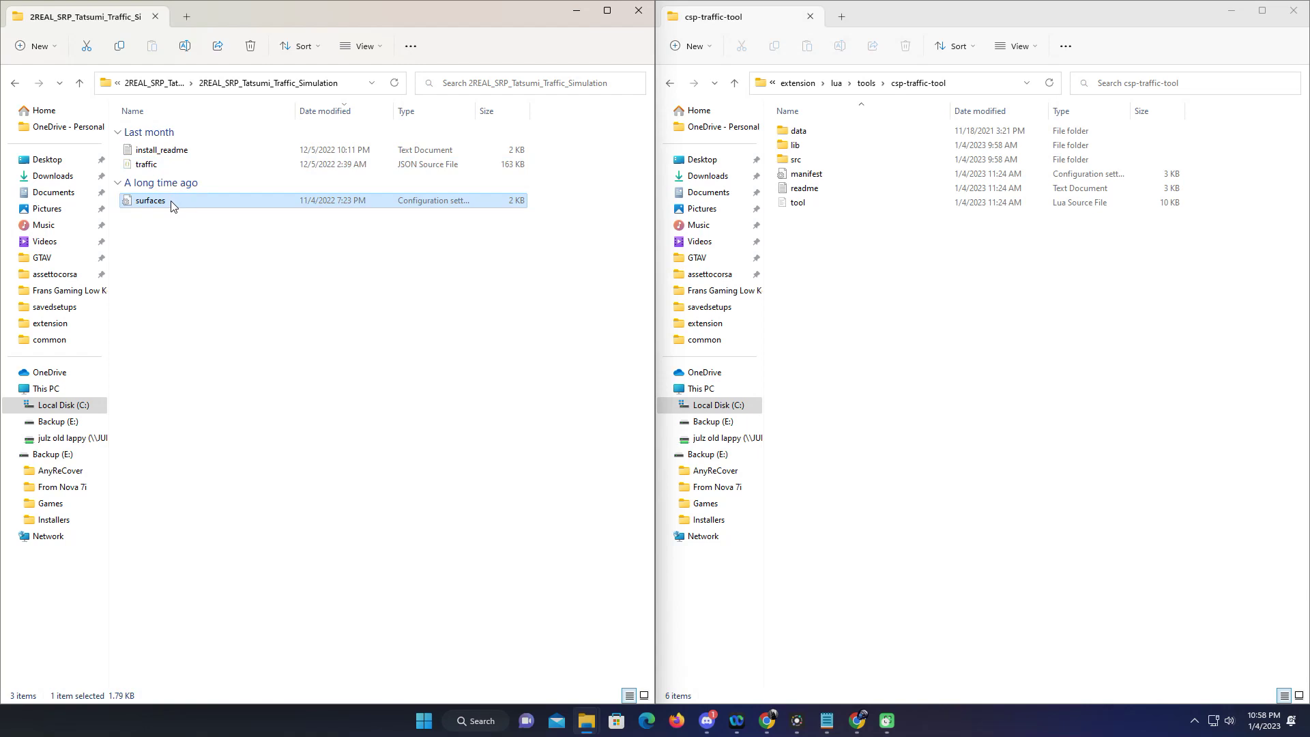
click(1229, 688)
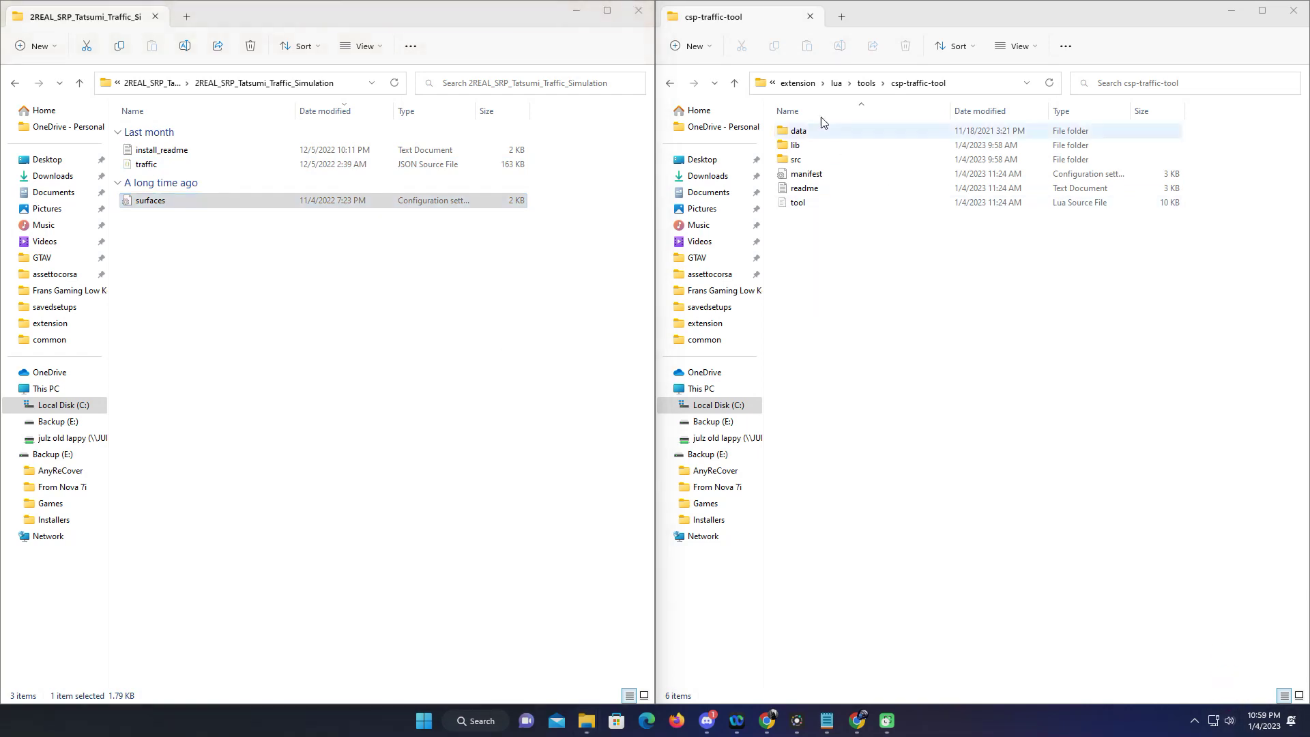
click(733, 82)
click(733, 83)
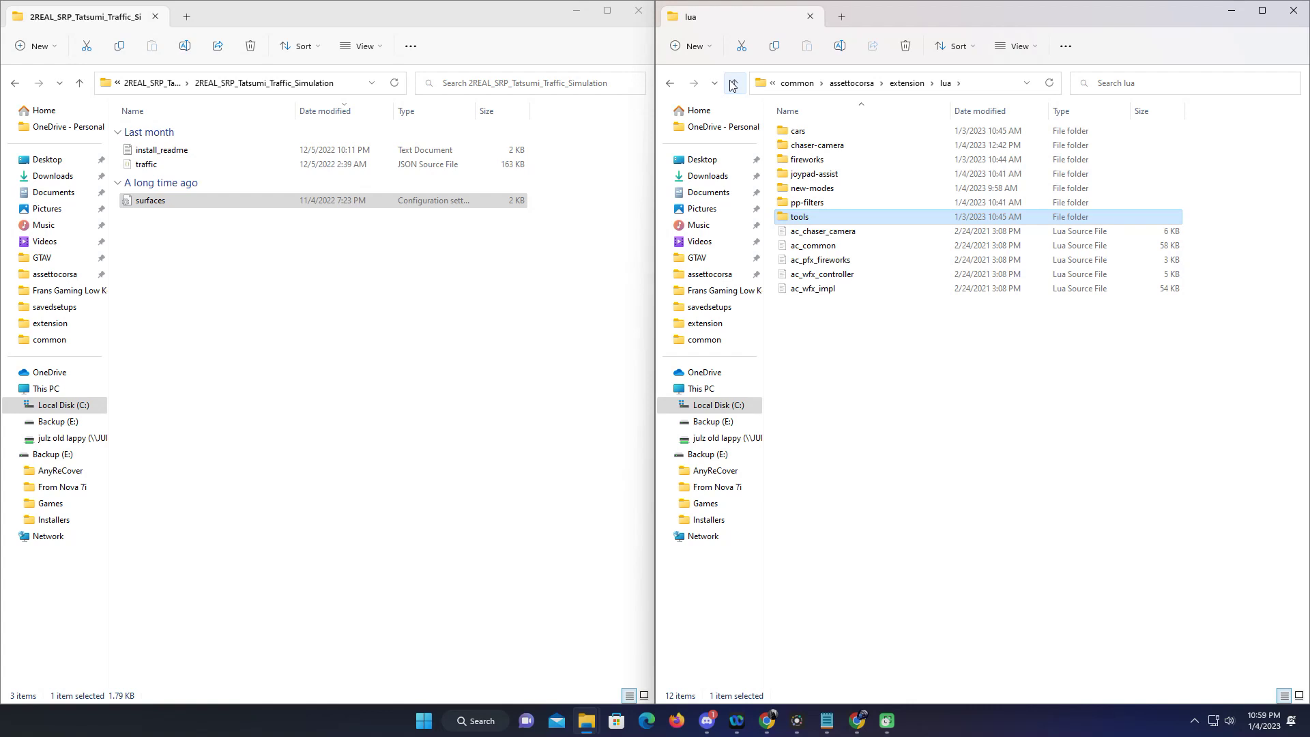
click(732, 82)
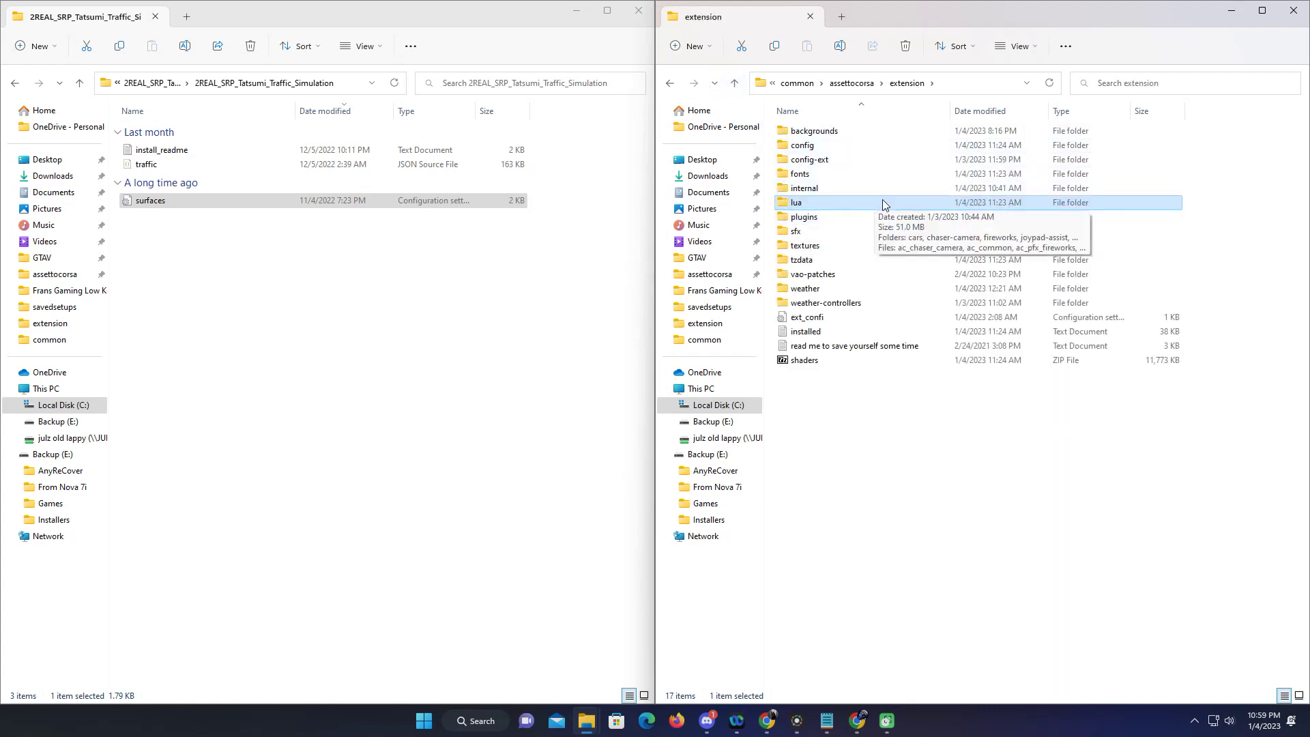
click(1106, 511)
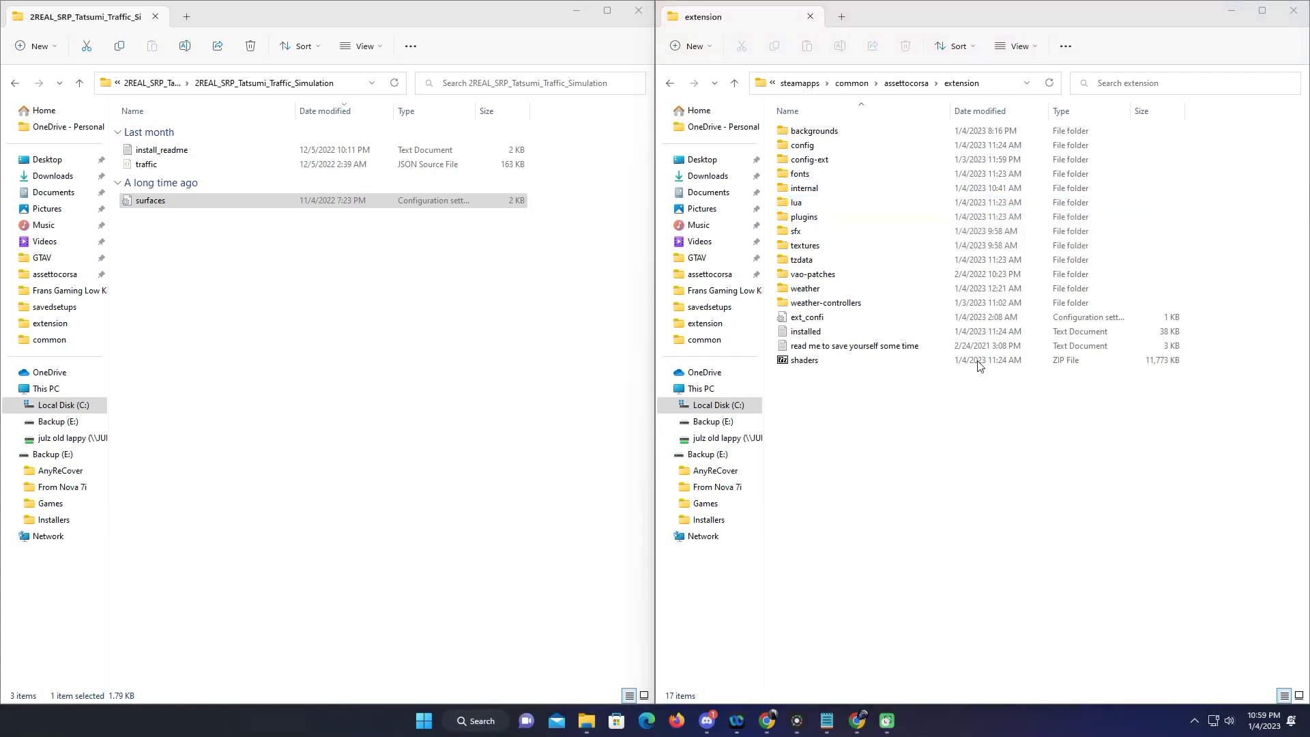
click(731, 82)
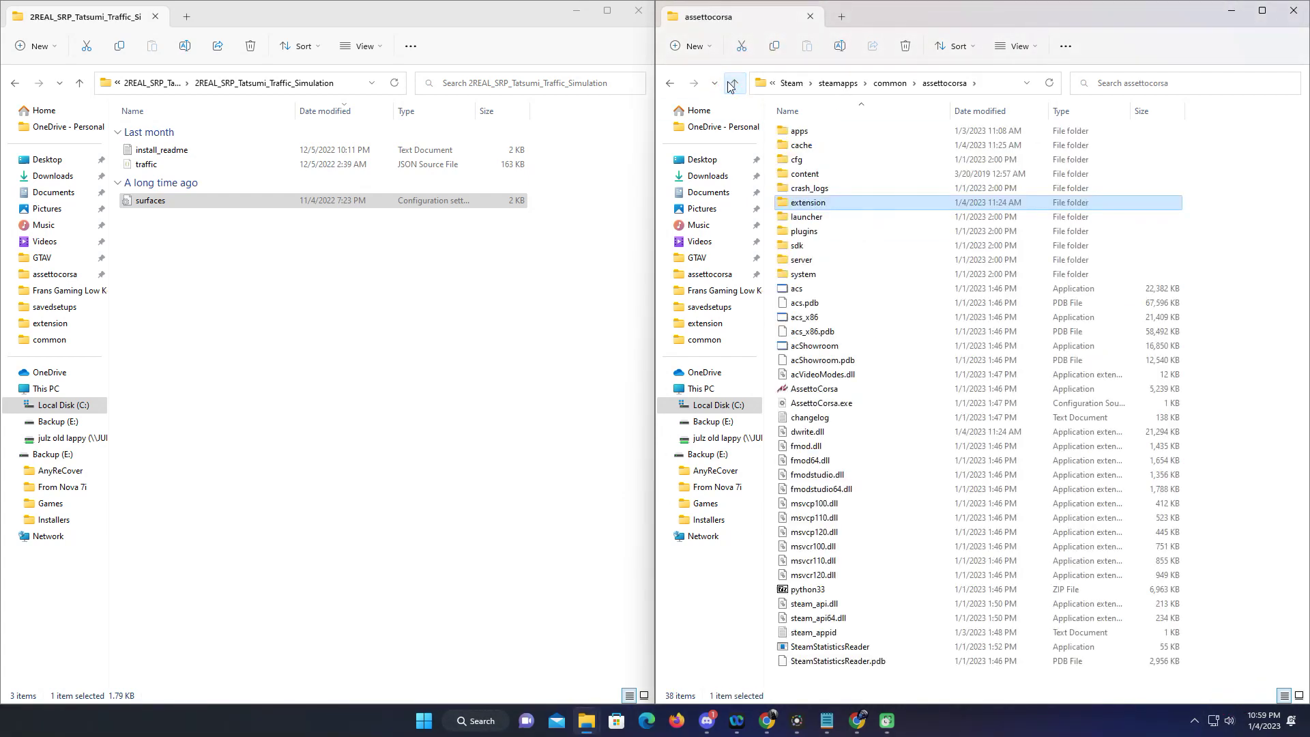
click(801, 179)
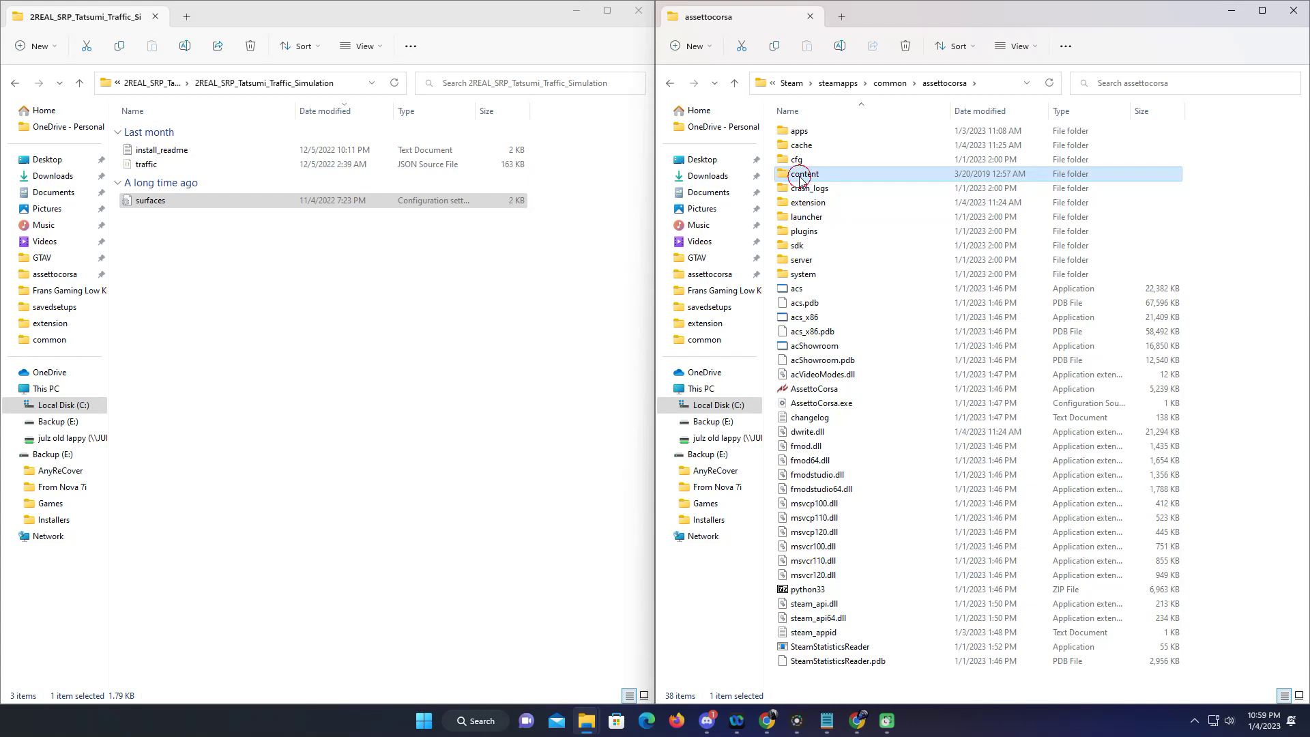
double_click(801, 179)
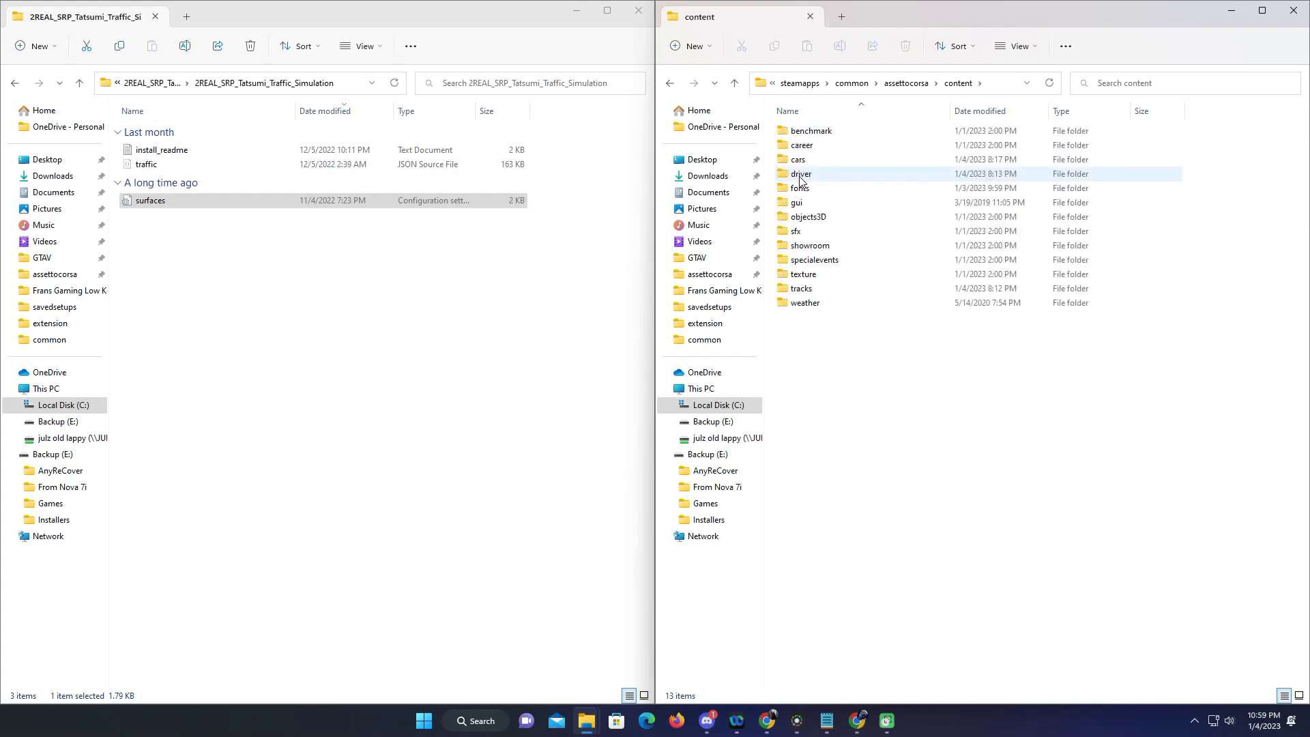
Open the data folder of the Tatsumi PA layout under tracks, shuto_revival_project_beta, tatsumi_pa.
click(810, 292)
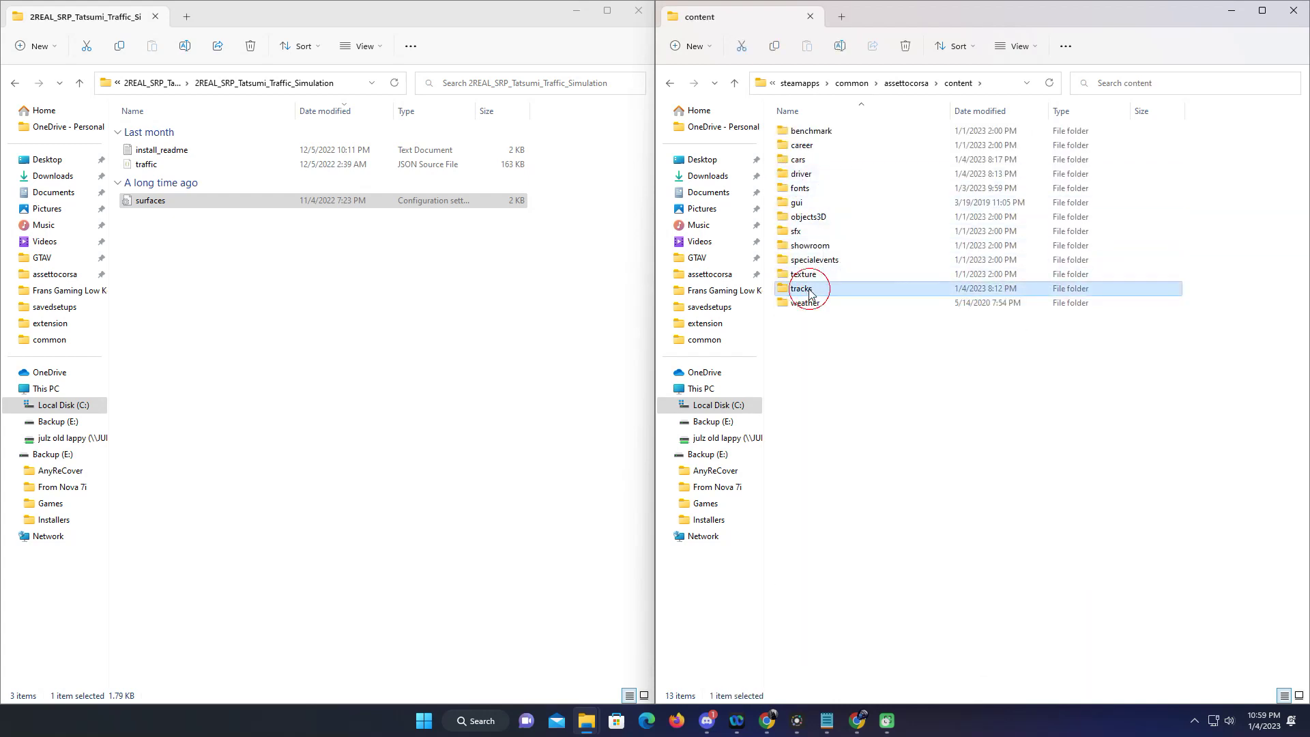
double_click(810, 292)
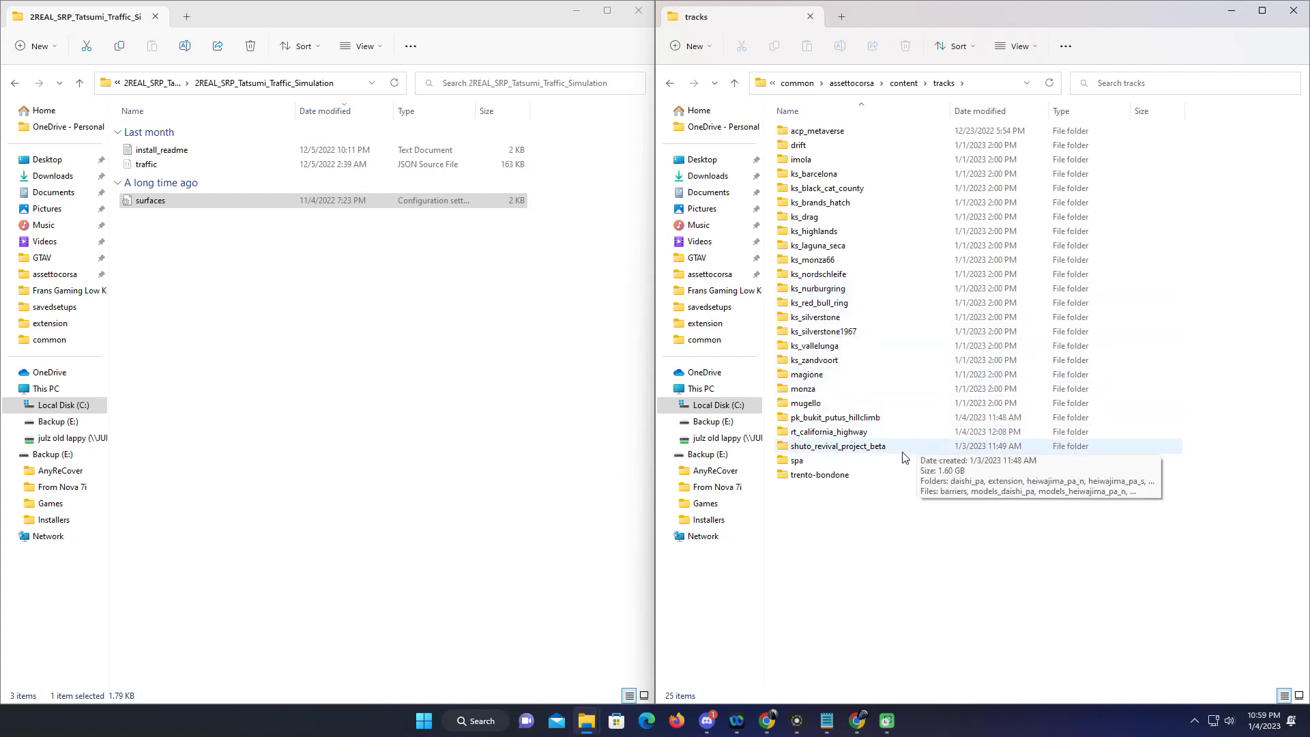
double_click(838, 447)
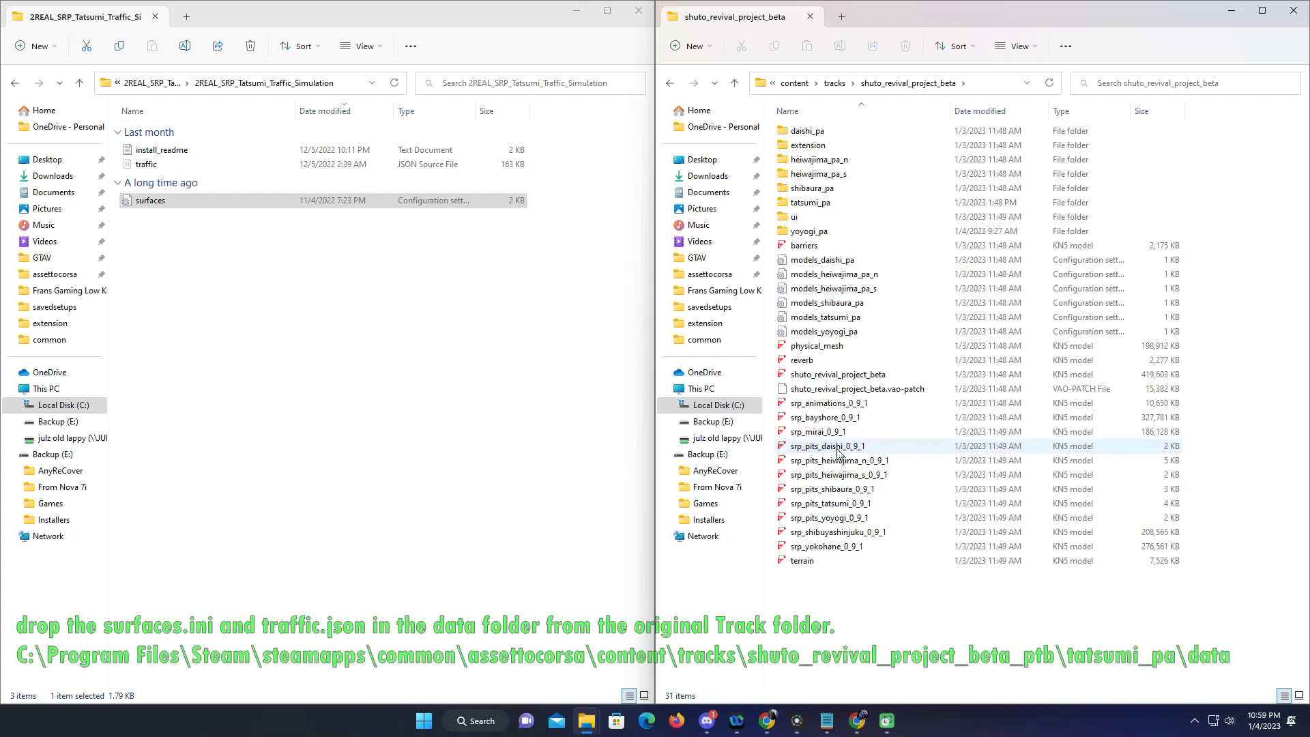
double_click(812, 203)
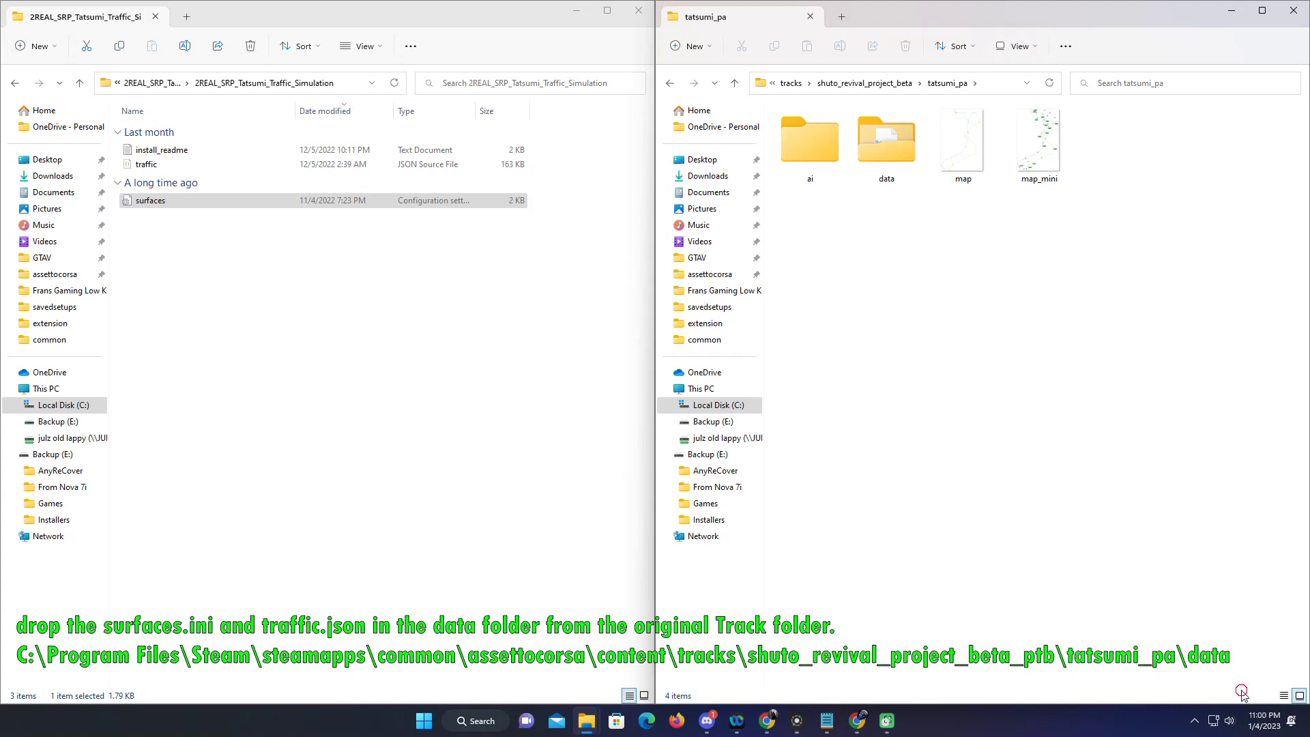
double_click(885, 167)
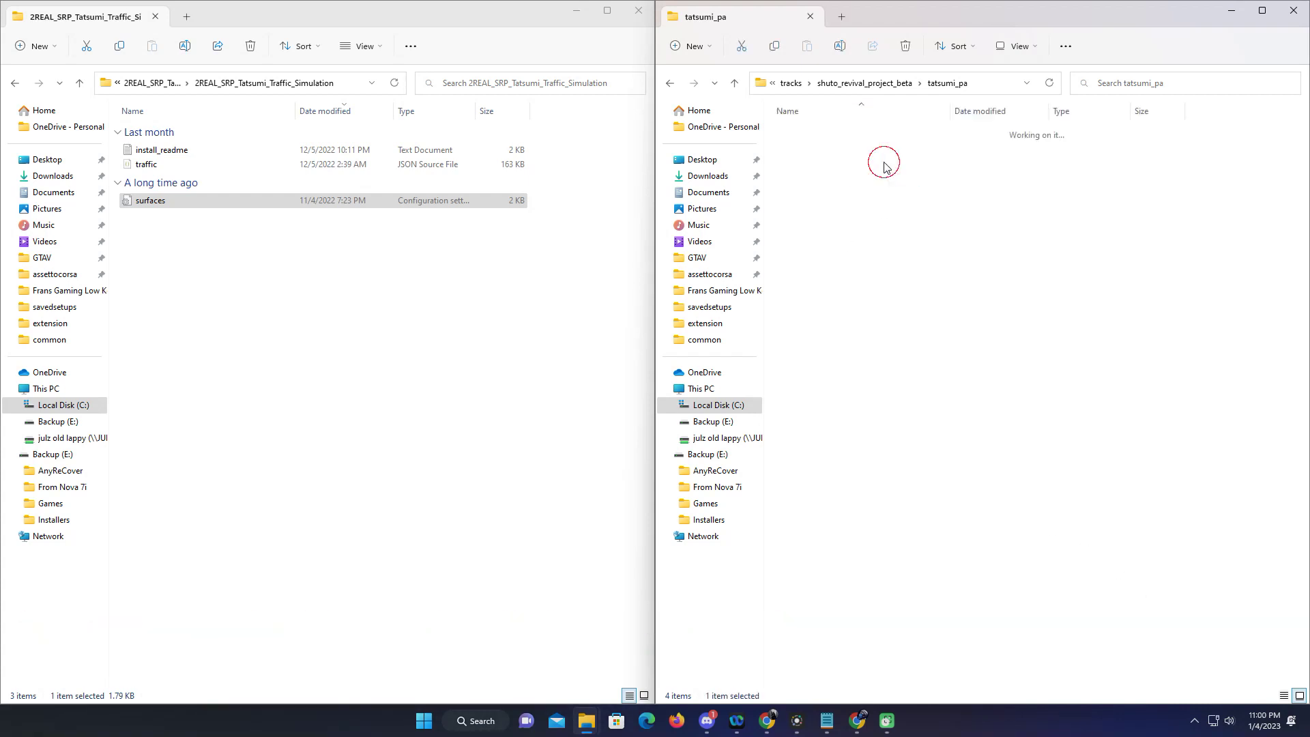
click(920, 315)
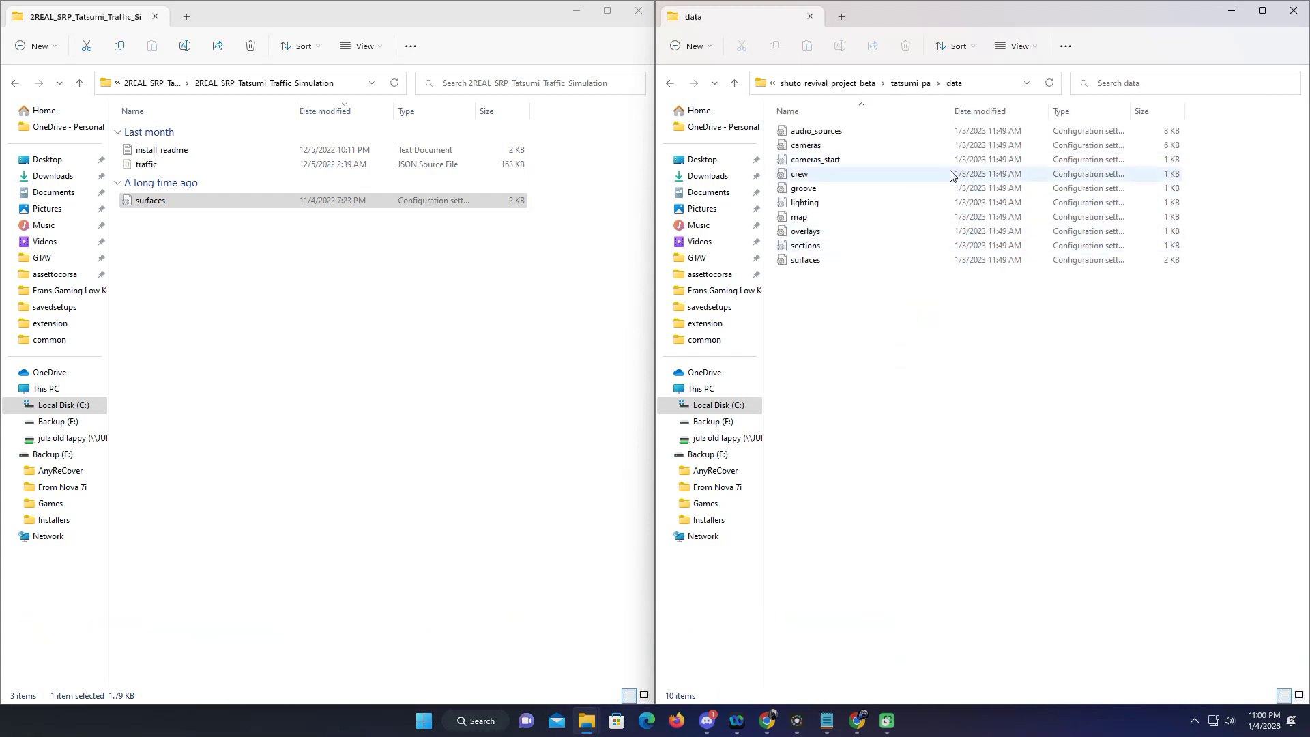
Move the surfaces and traffic files into the tatsumi_pa data folder, replacing the existing surfaces file, and close both folder windows.
click(181, 205)
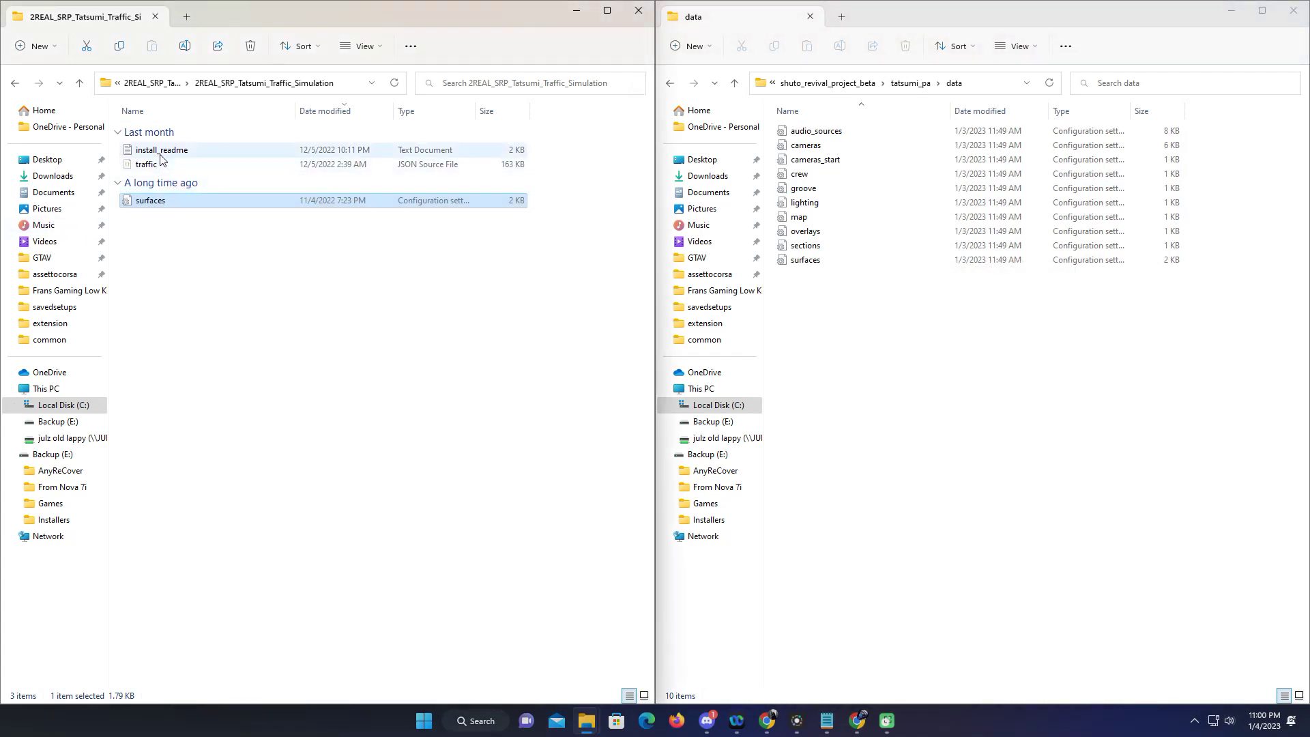
ctrl+click(175, 166)
drag(182, 171, 1014, 376)
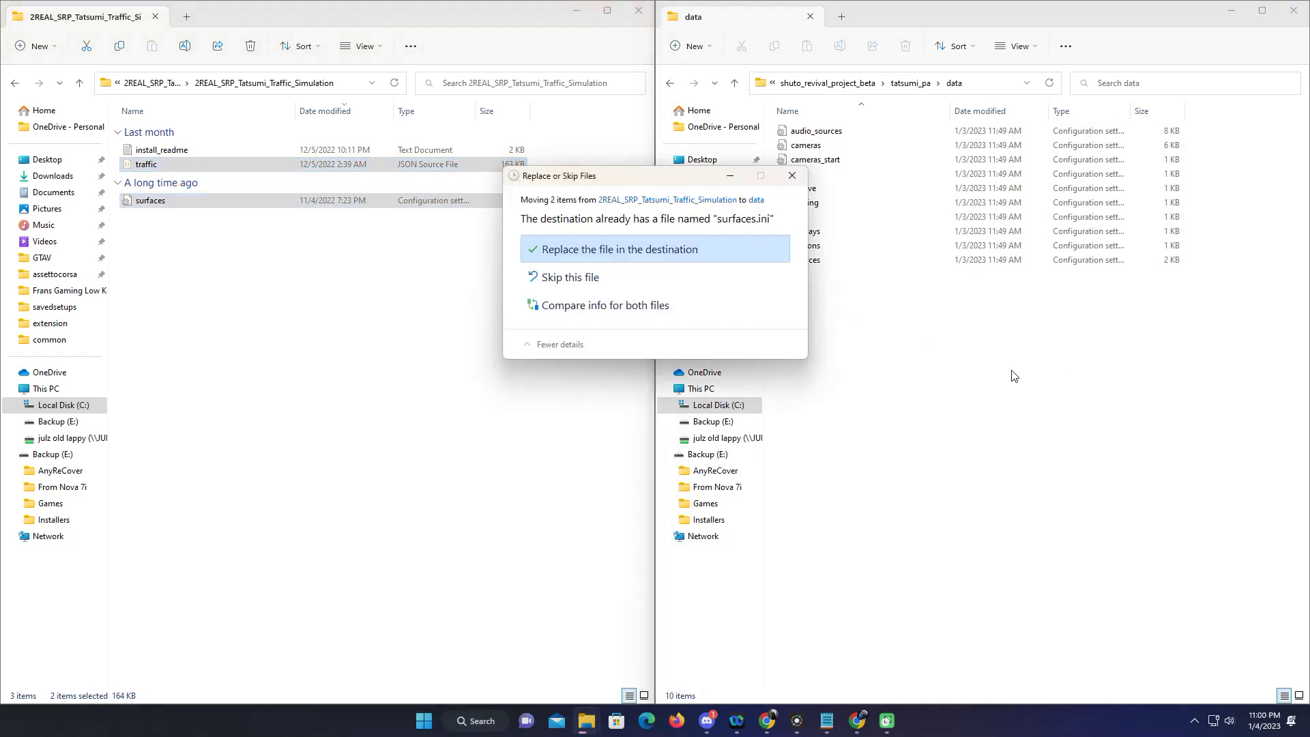
click(608, 258)
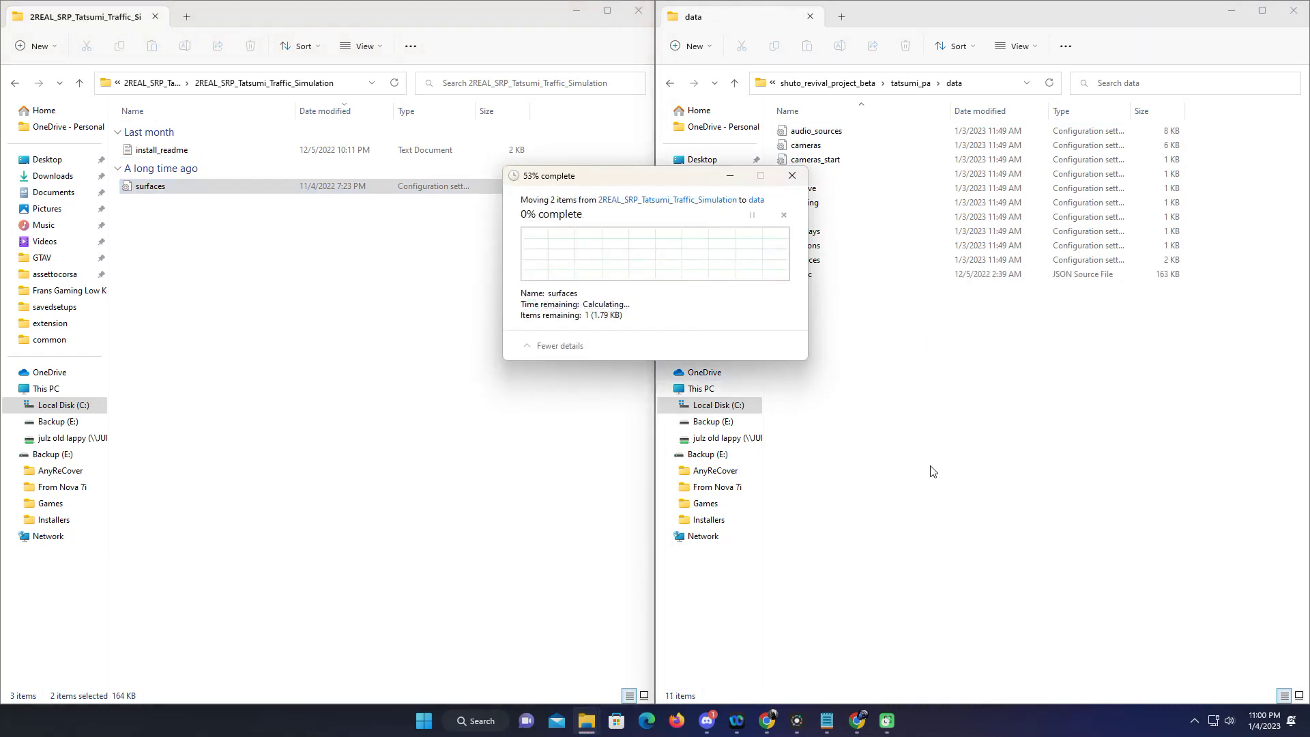
click(1025, 480)
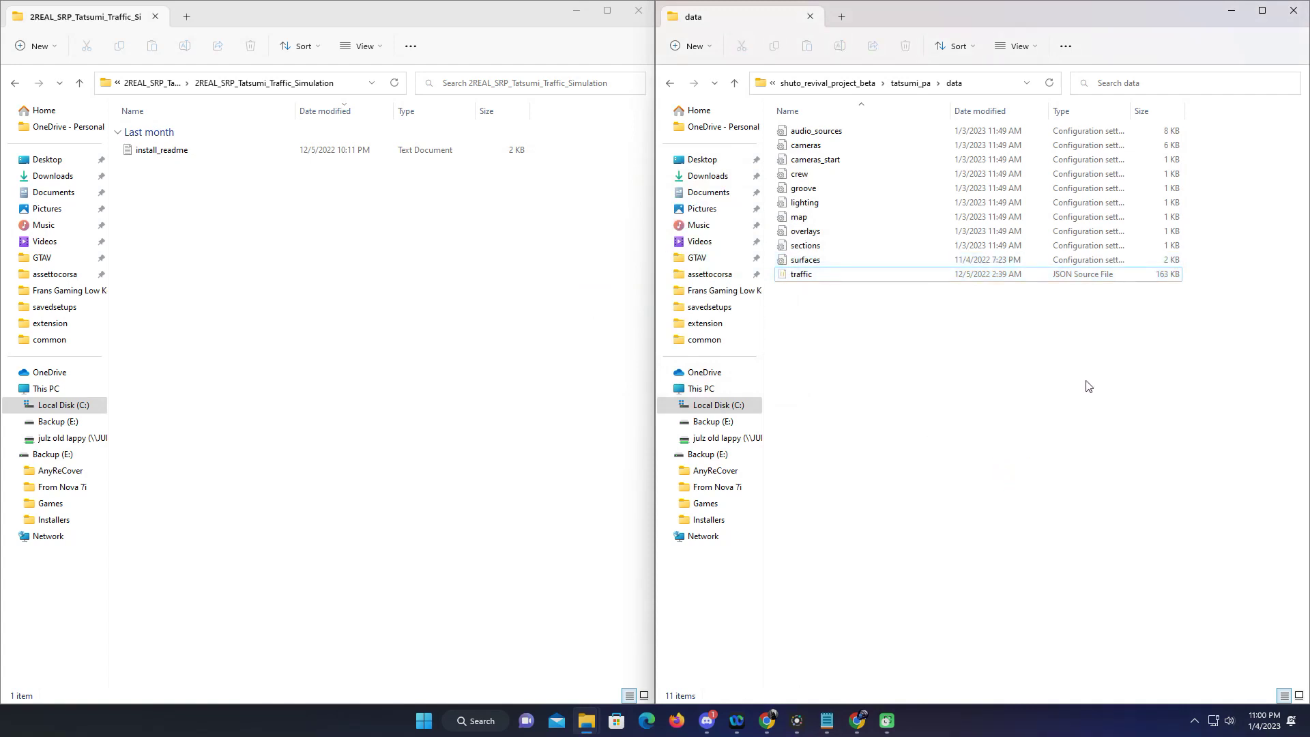
click(1294, 10)
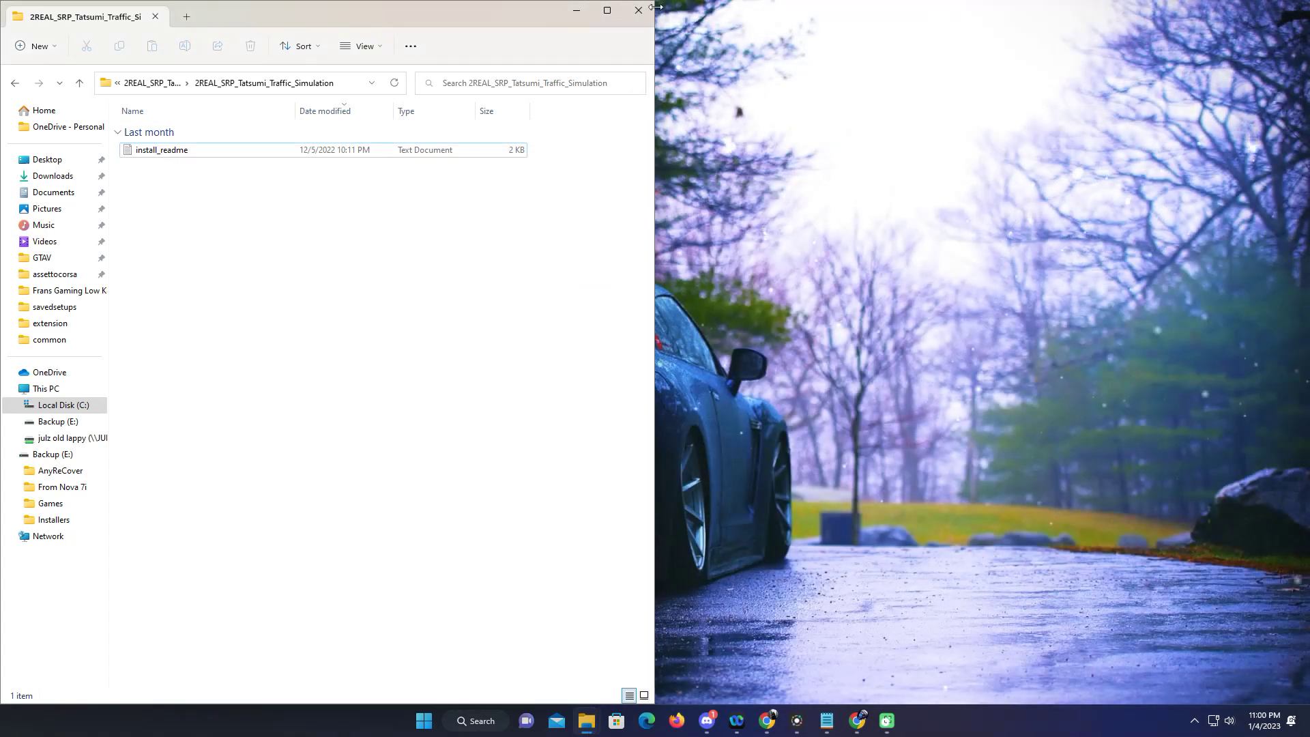
click(639, 11)
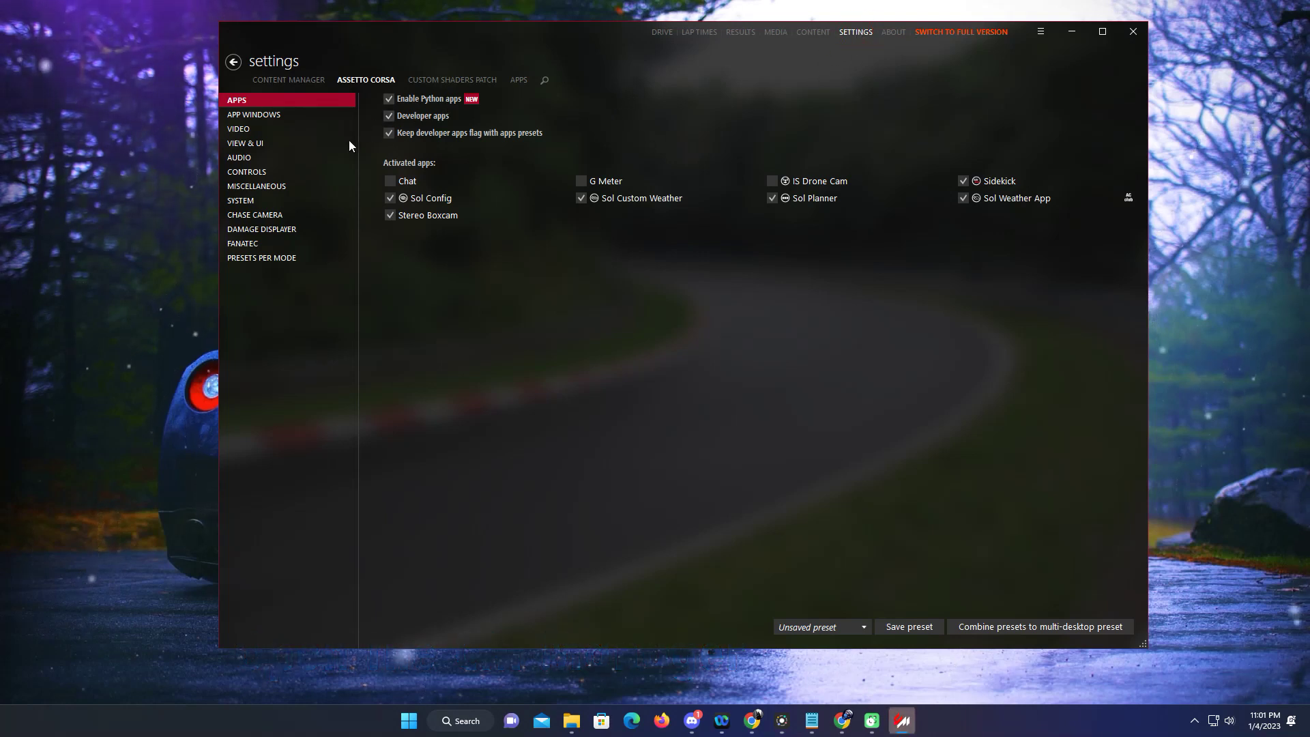
In Content Manager, check the Point-and-click objects inspector option in the Custom Shaders Patch GUI settings.
click(453, 81)
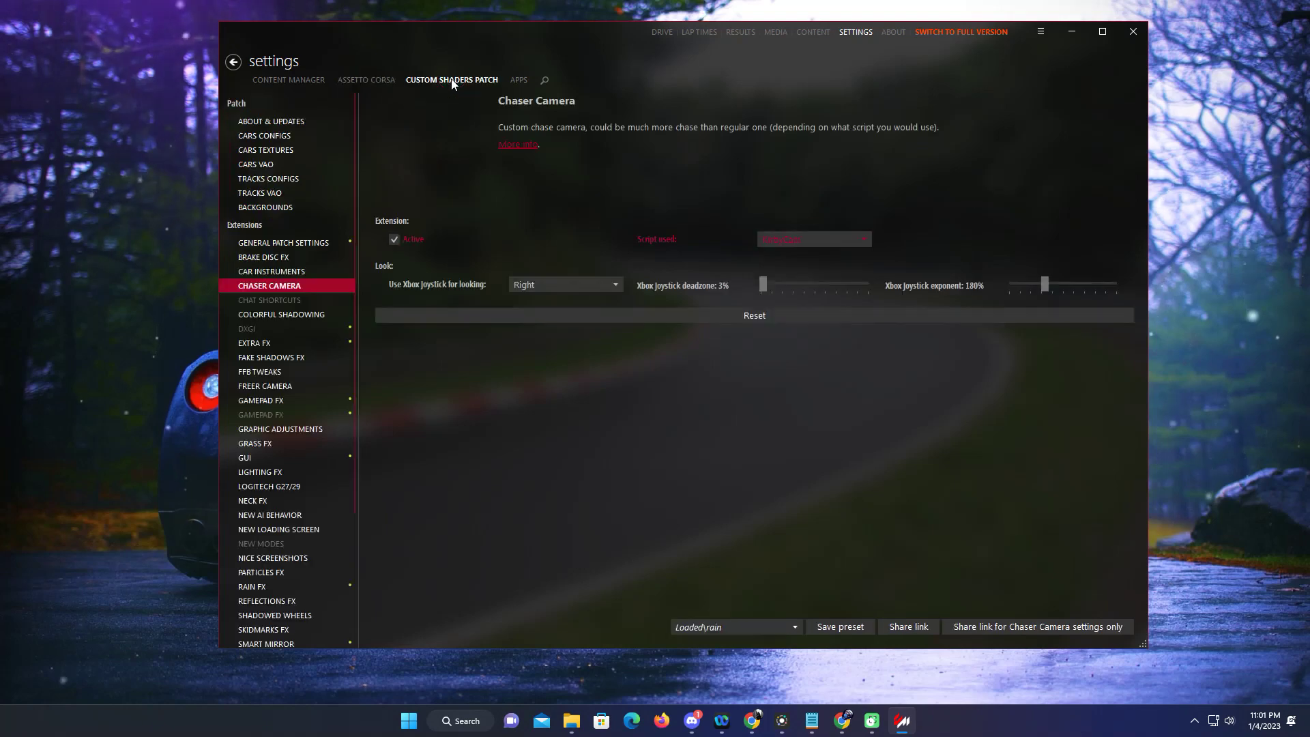
click(250, 464)
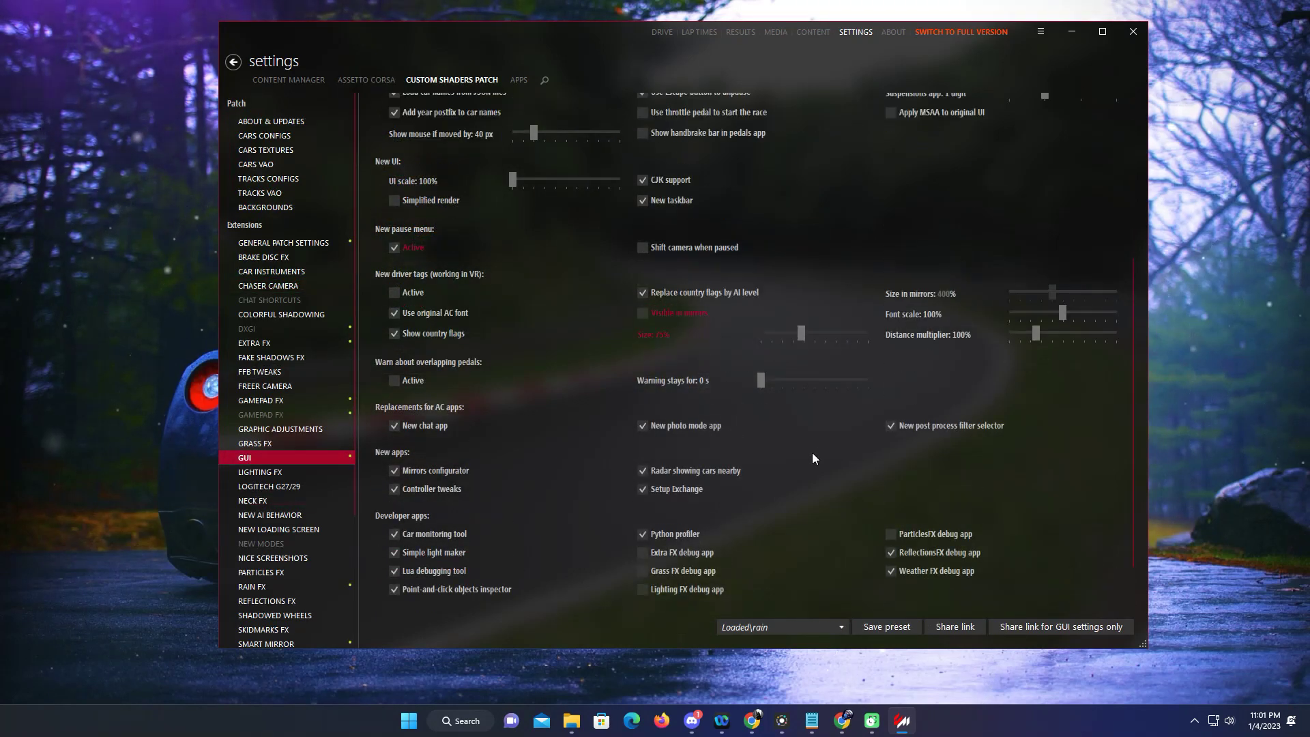
scroll(812, 458, up, 1)
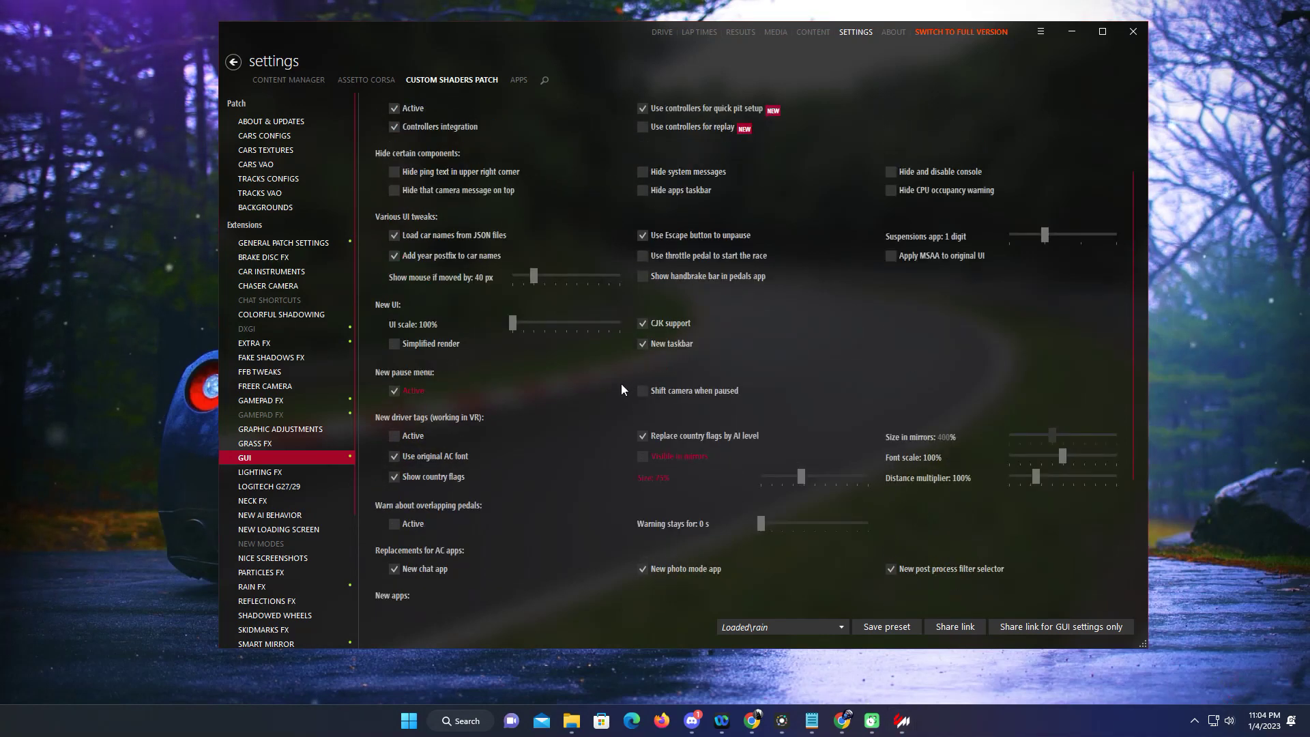
scroll(620, 393, down, 6)
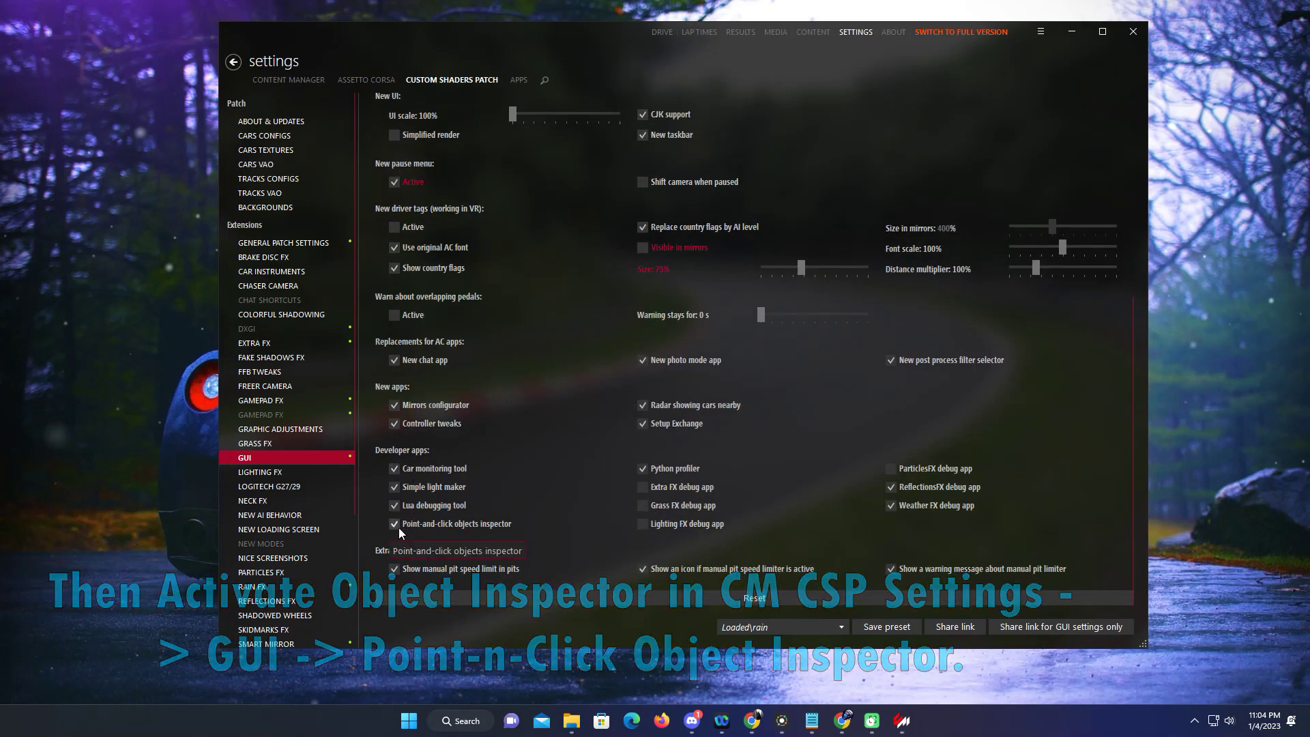
scroll(806, 239, up, 5)
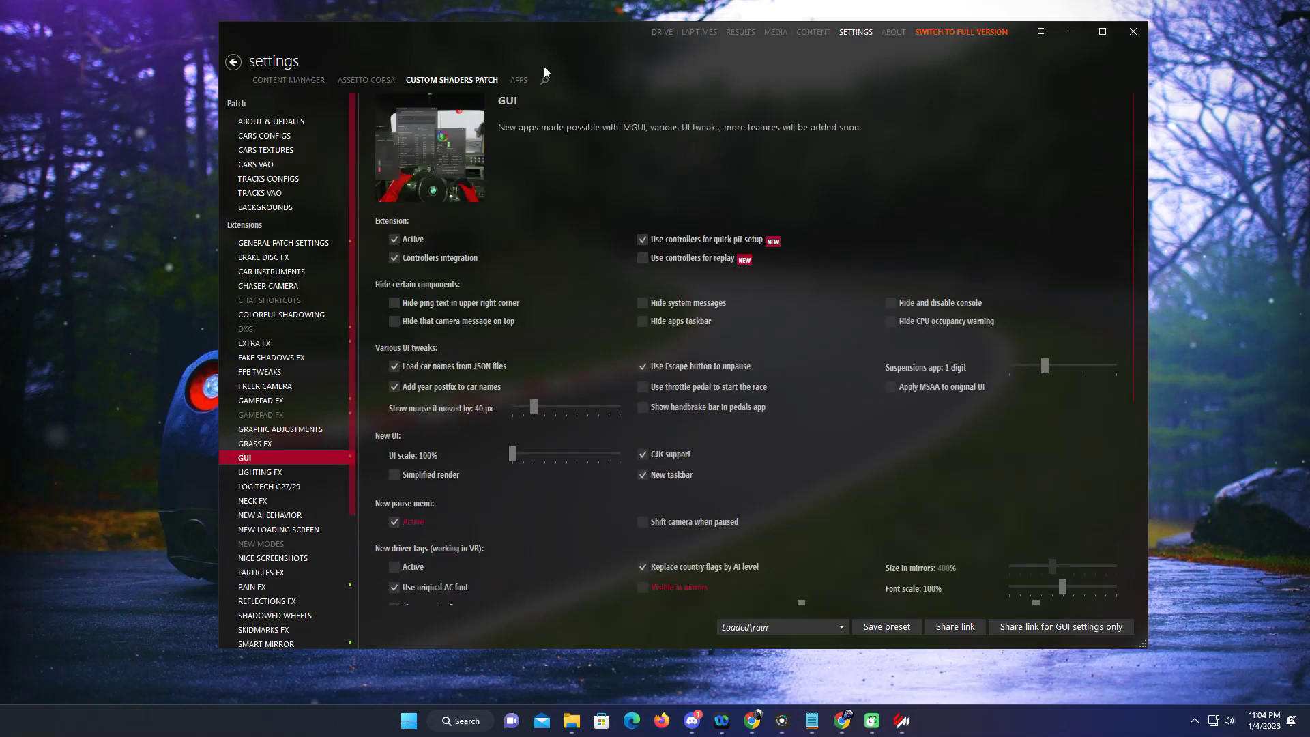
Select the Shutoko Revival Project 0.9.1 - Tatsumi PA track for a quick practice session, launch it and enter the car.
click(655, 39)
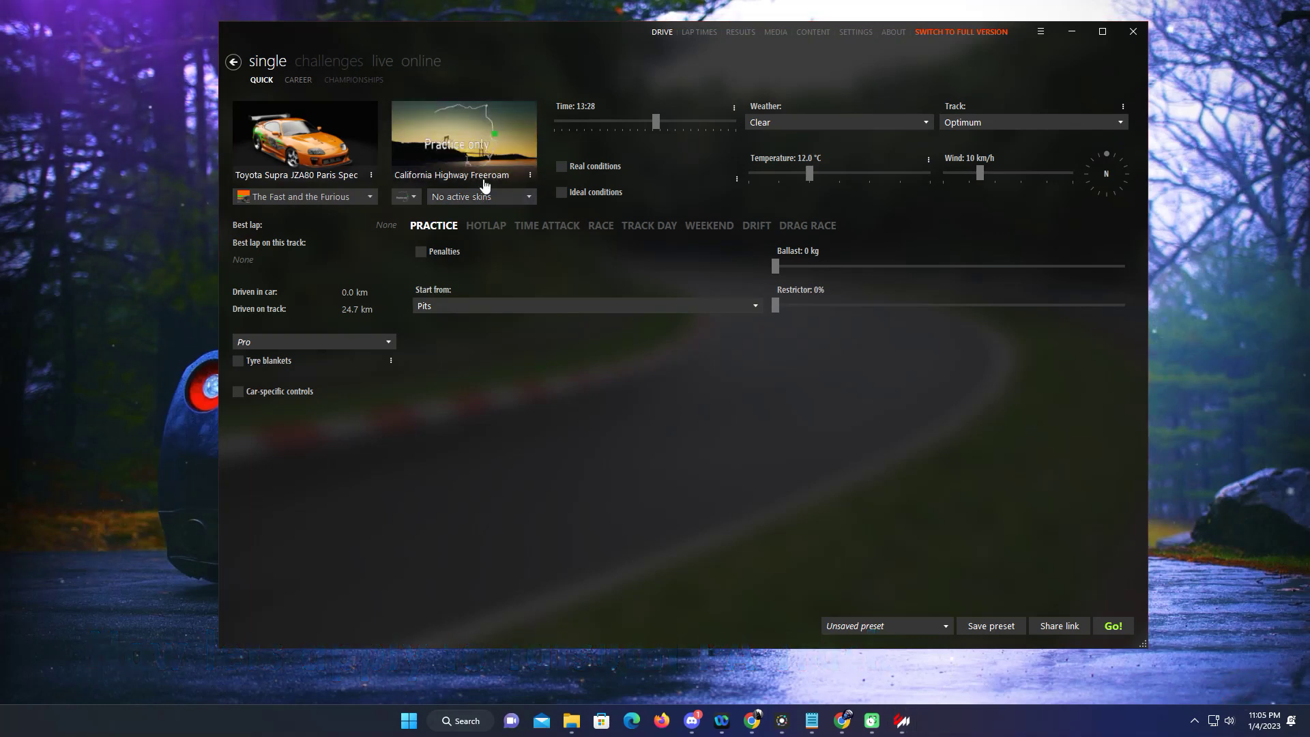
click(446, 142)
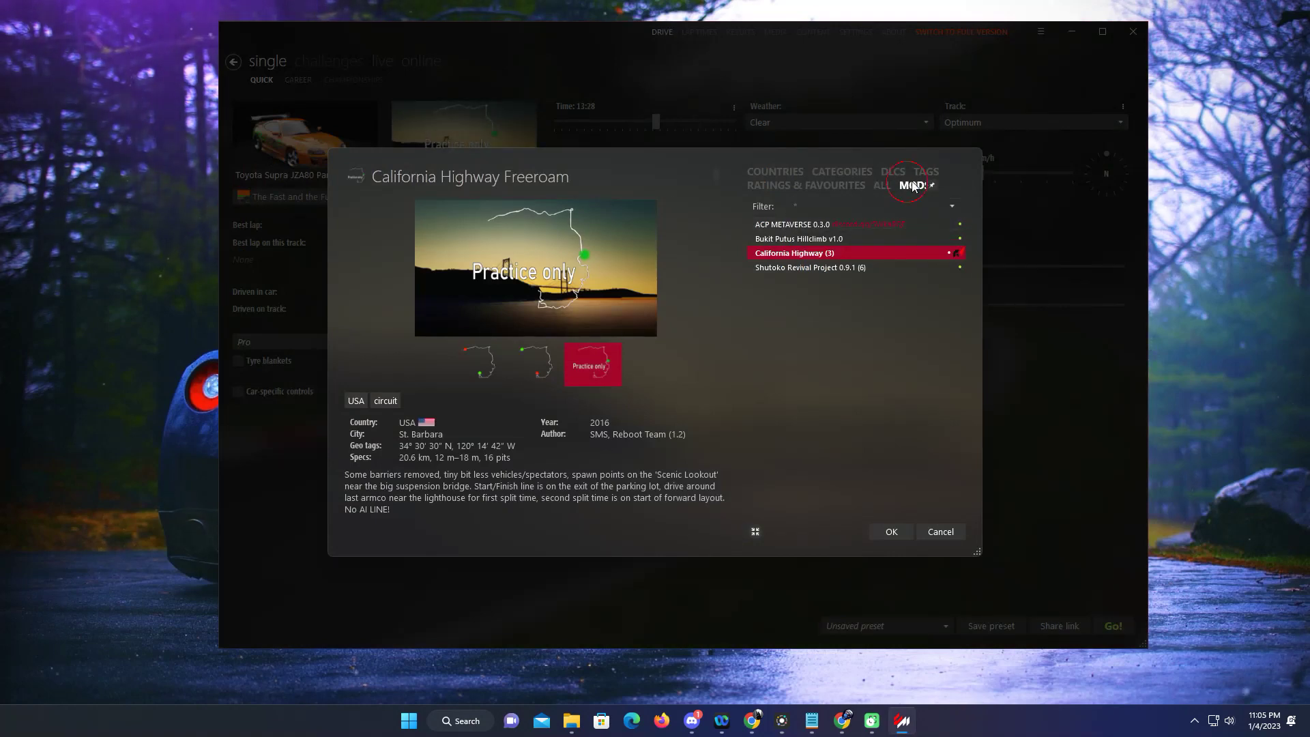
click(794, 268)
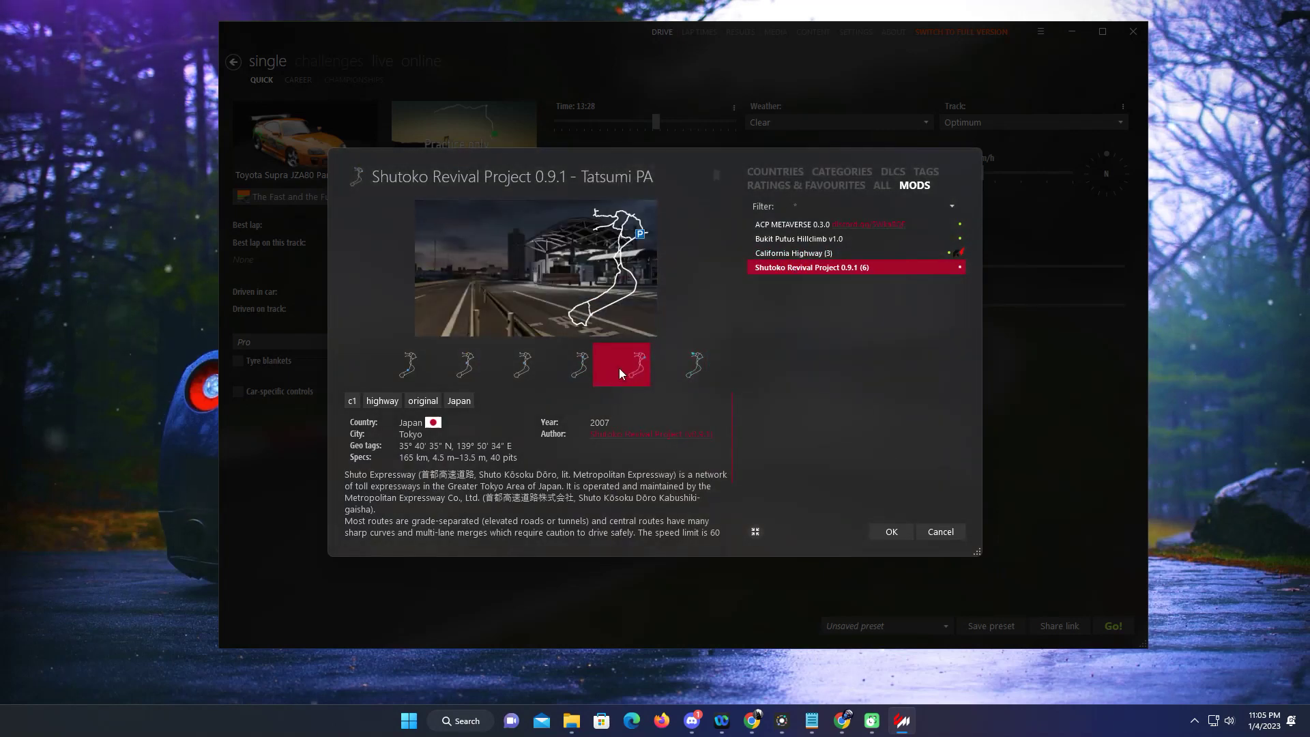
click(890, 533)
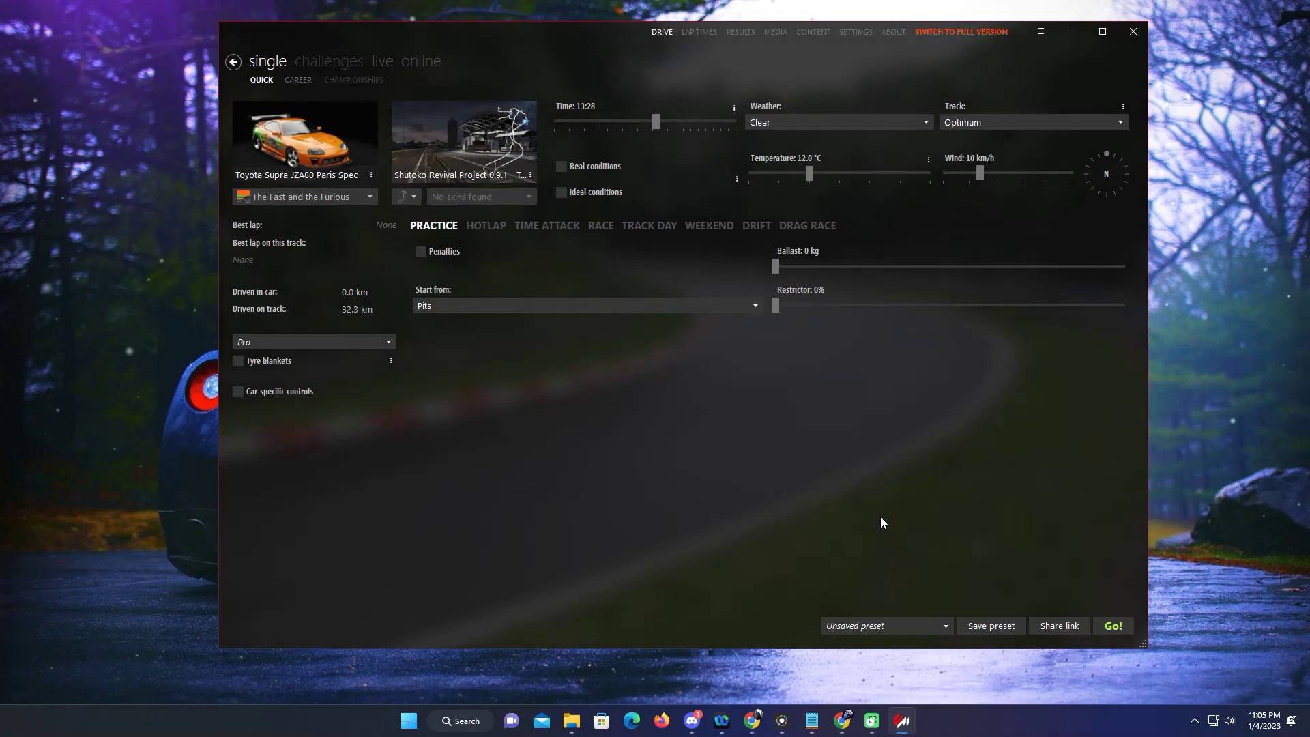
click(1113, 626)
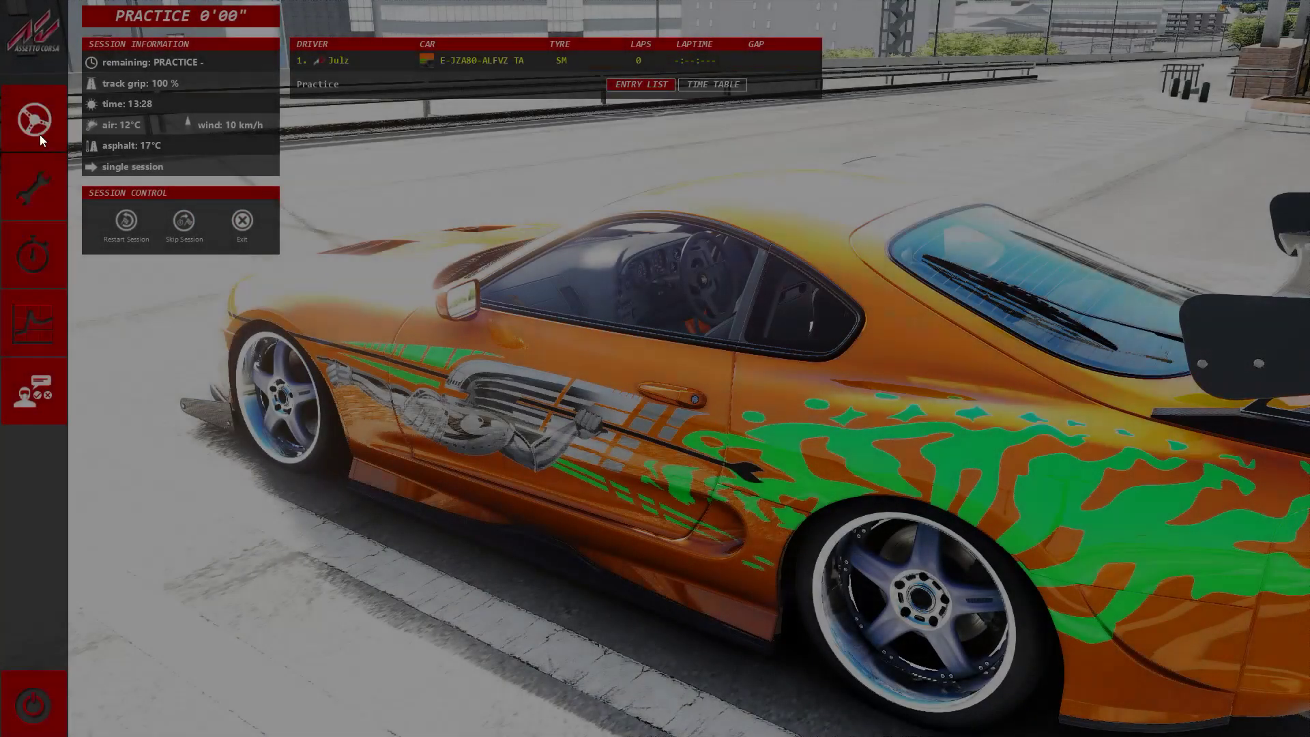
click(40, 140)
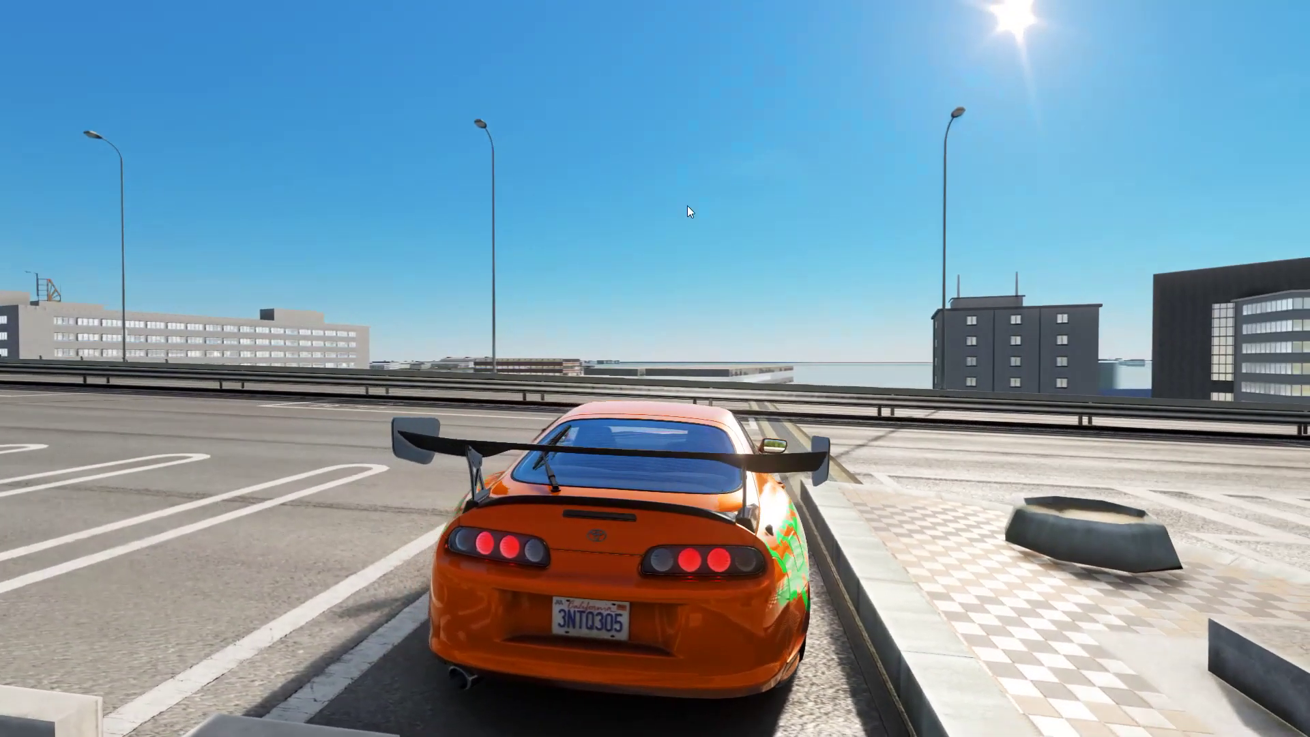
Open the Objects Inspector from the CSP apps in the running practice session.
mouse_move(1300, 75)
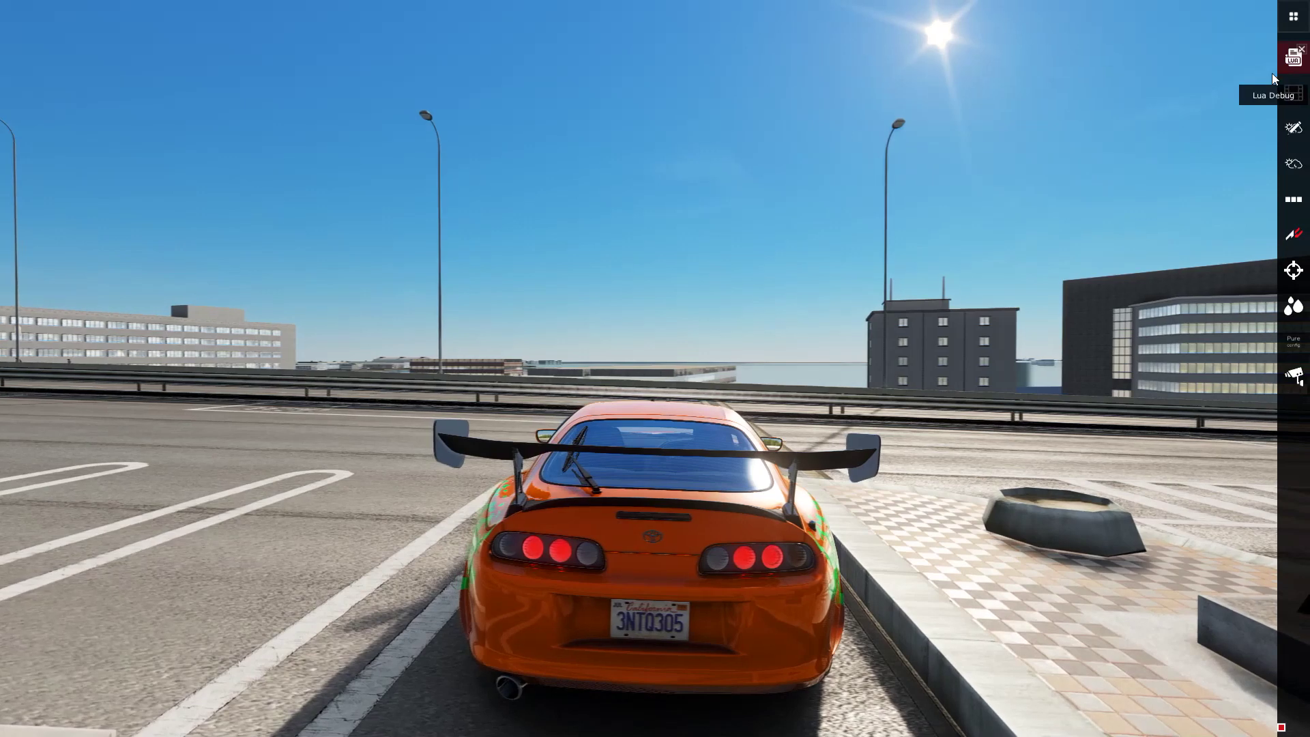
click(1292, 26)
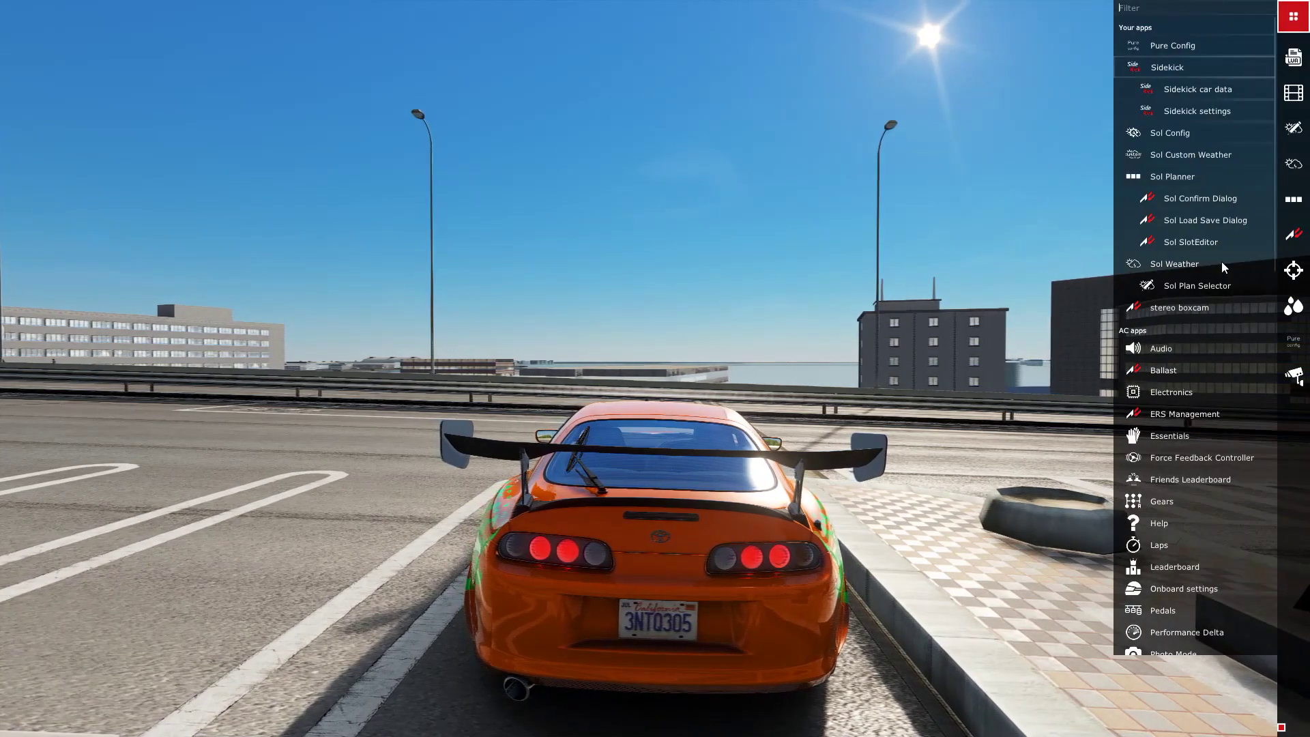
scroll(1219, 270, down, 7)
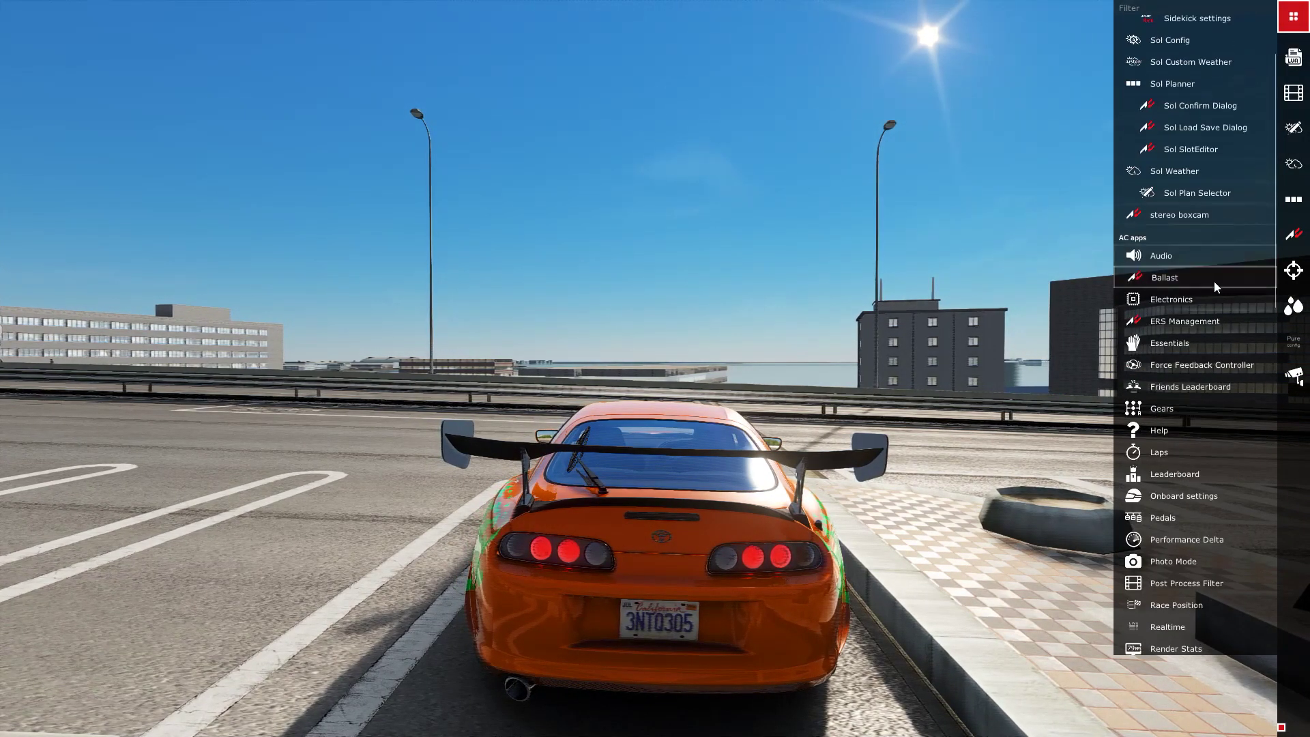
scroll(1217, 292, down, 13)
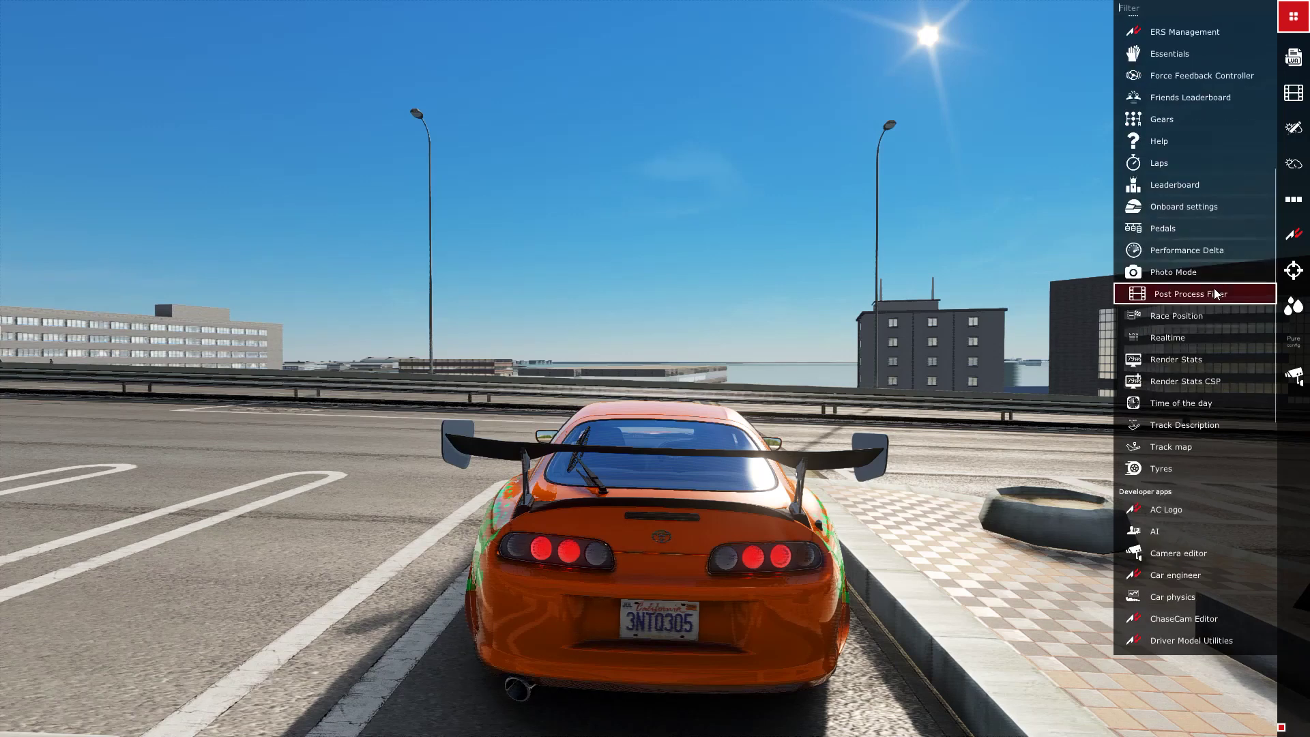
scroll(1232, 382, down, 3)
scroll(1208, 471, down, 2)
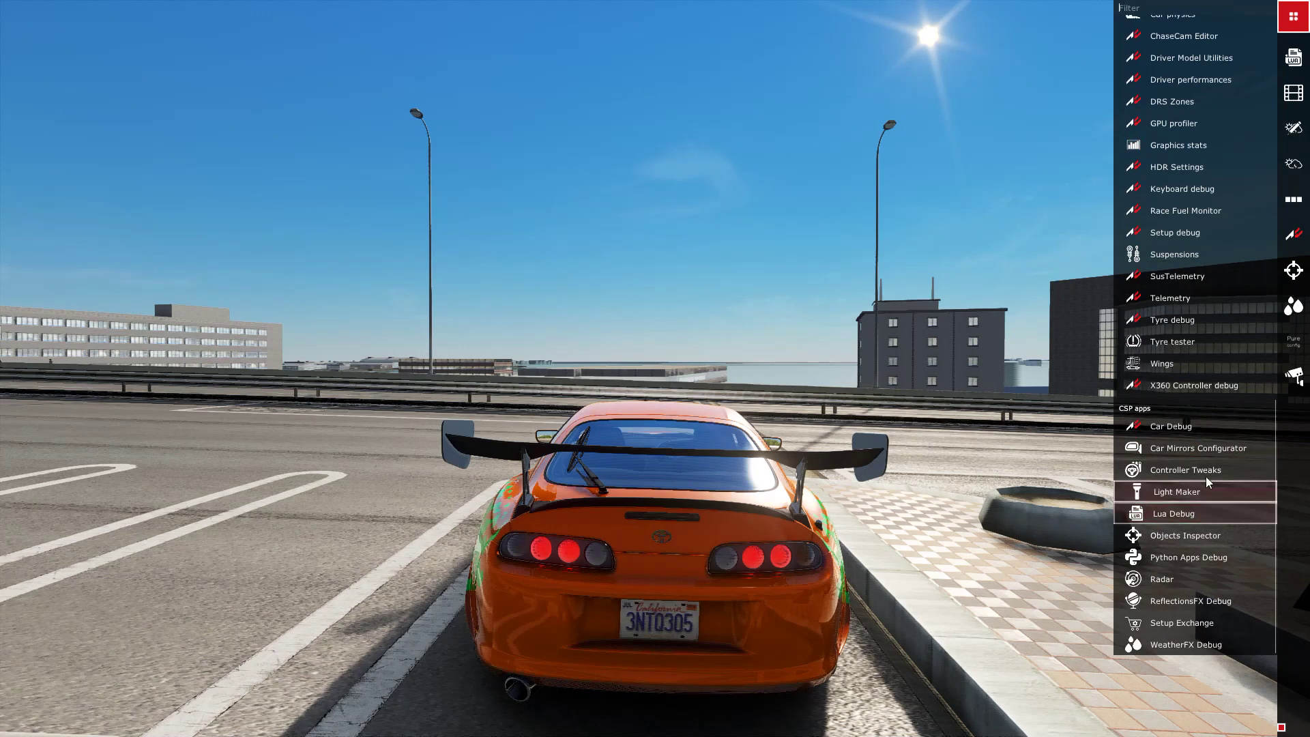
click(1195, 542)
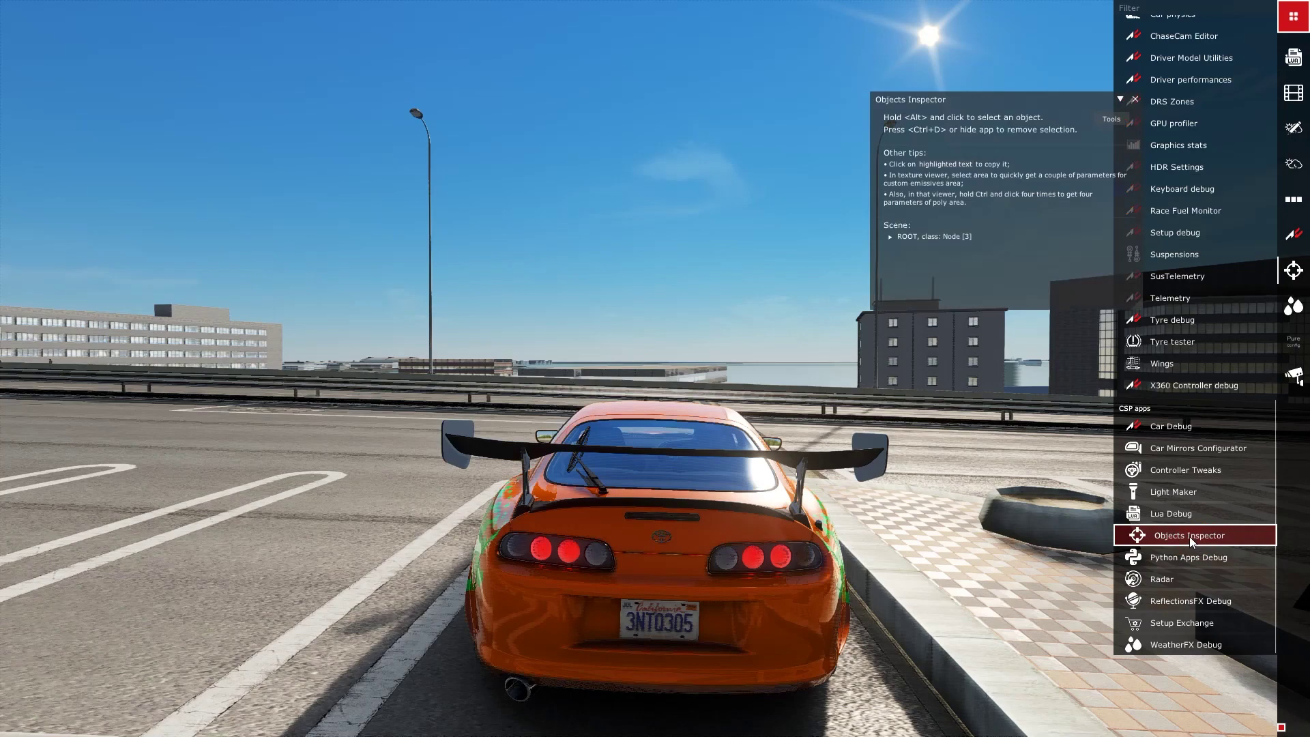
Move the Objects Inspector window clear of the app list and open its Traffic planner tool.
drag(940, 104, 204, 24)
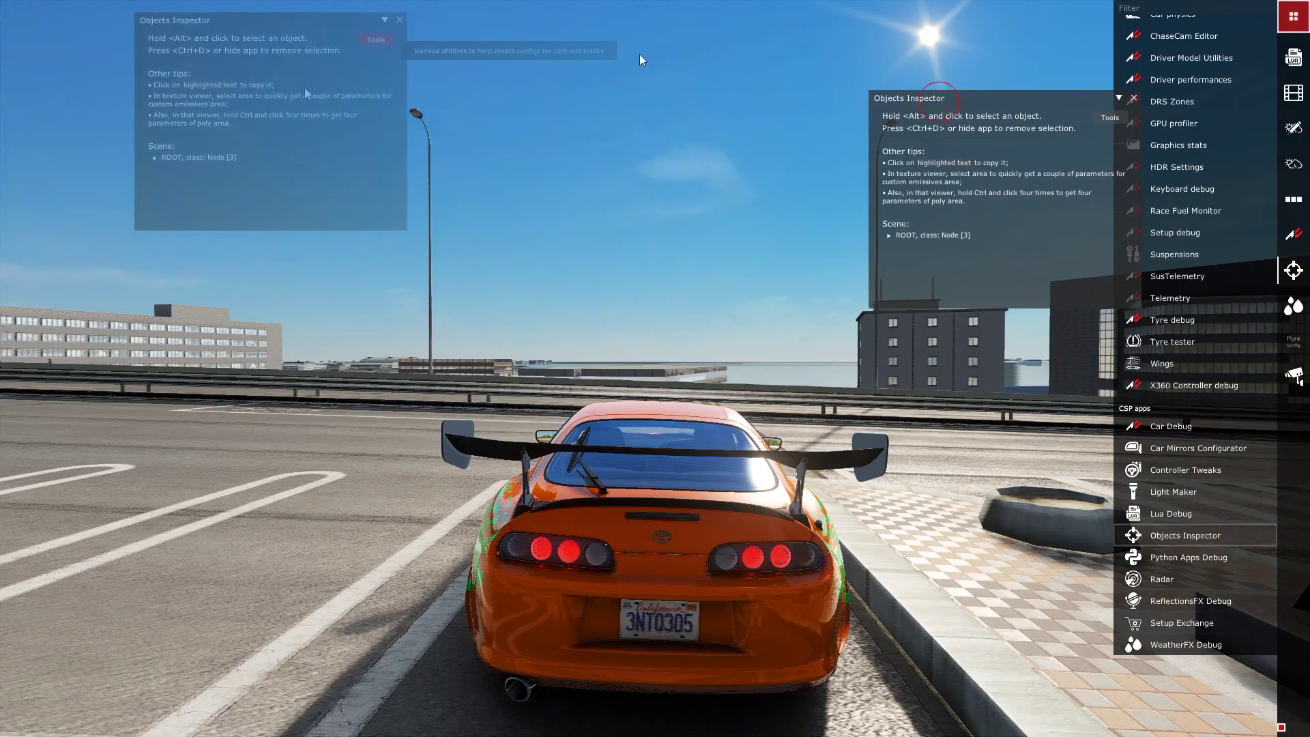
click(391, 45)
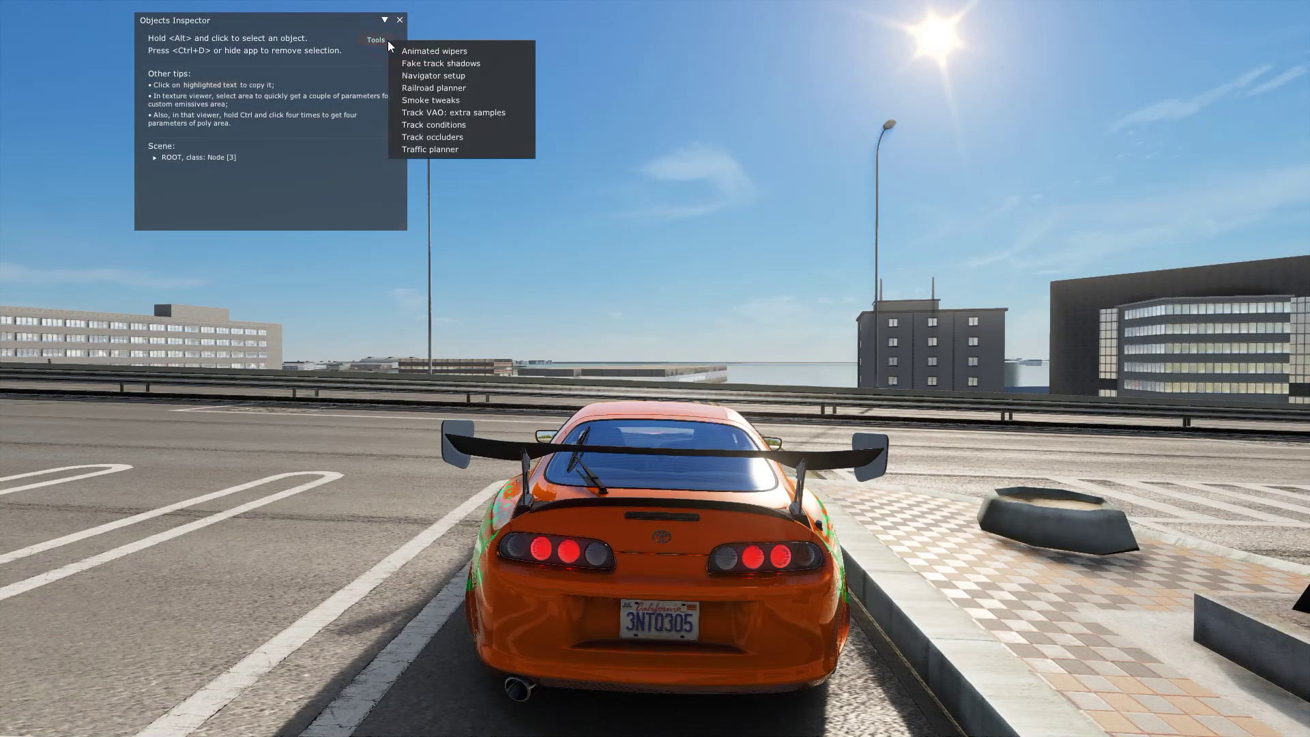
click(423, 141)
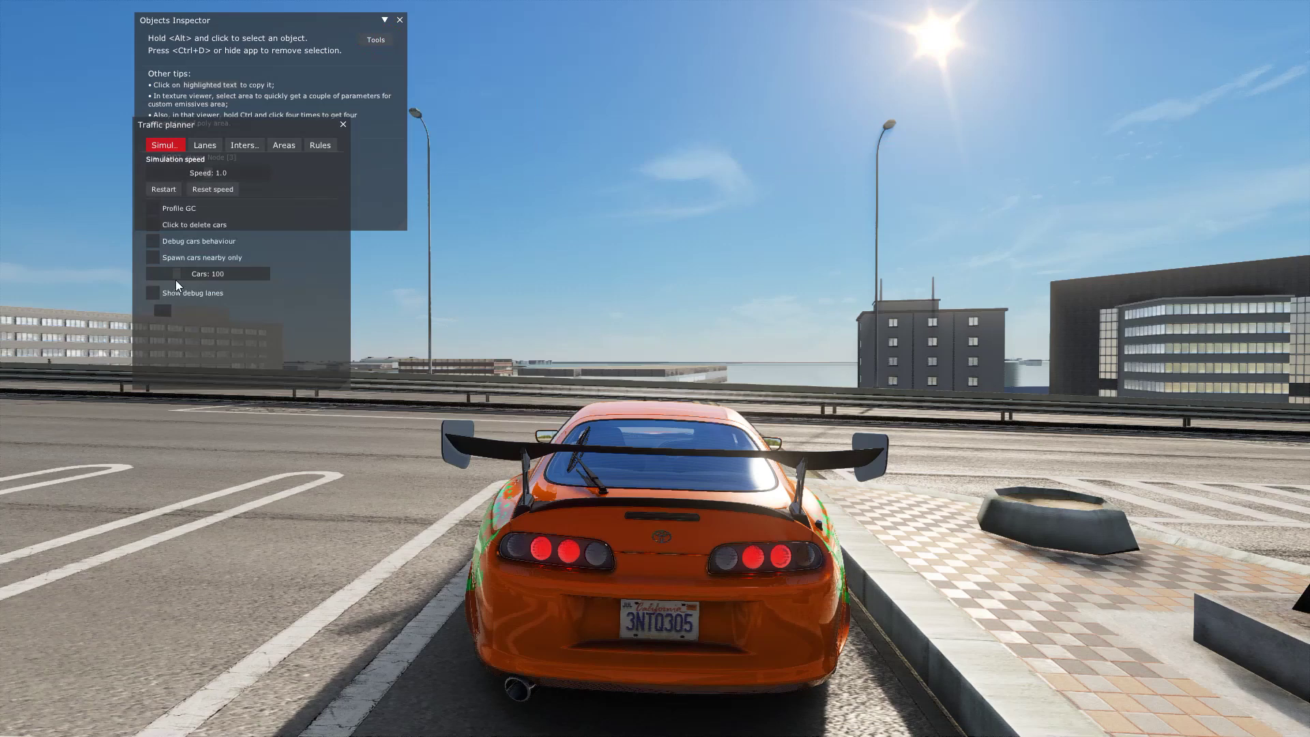